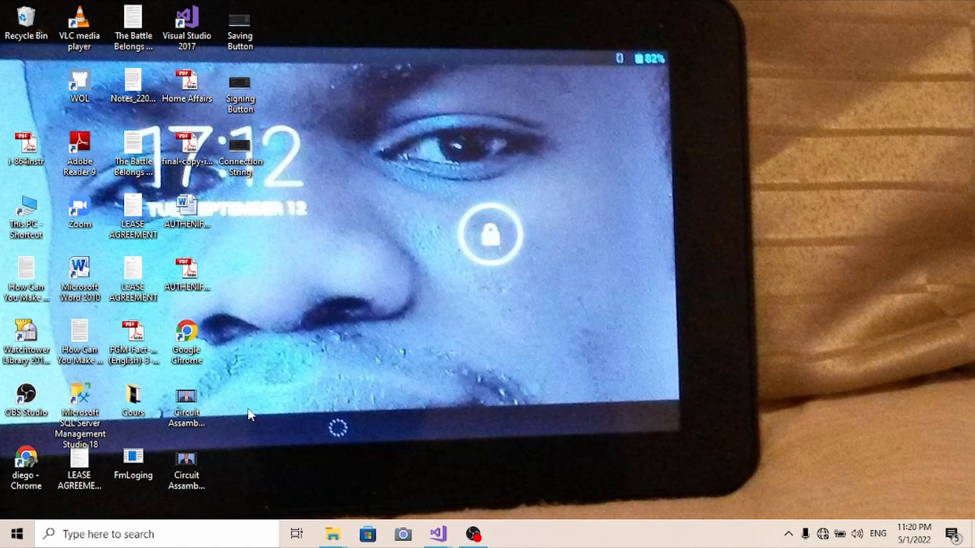
- Launch SQL Server Management Studio and connect to the local Database Engine using Windows Authentication
double_click(78, 403)
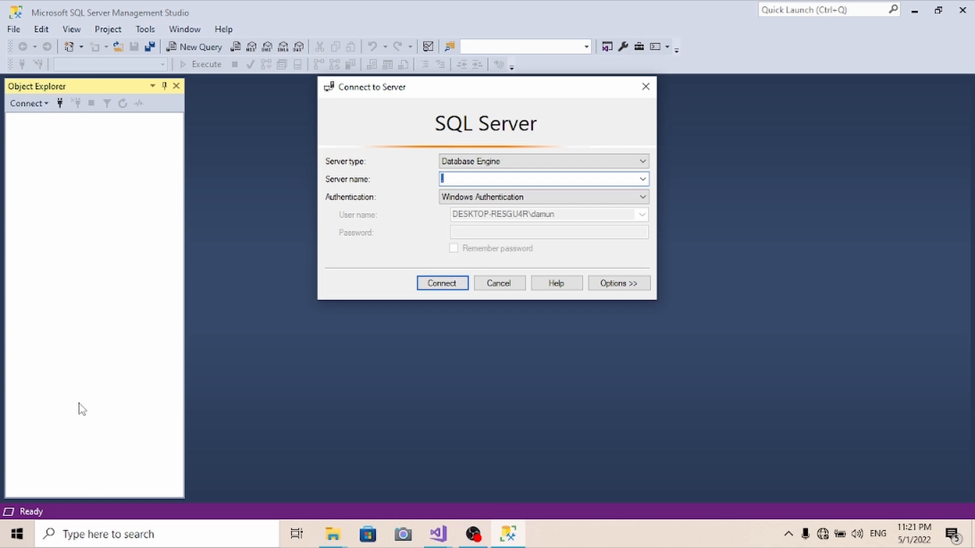
click(447, 283)
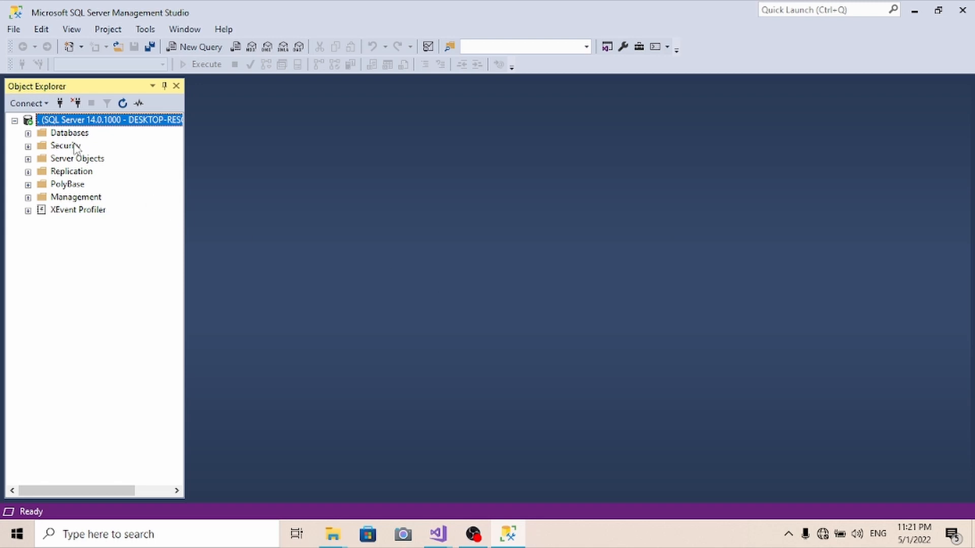
click(911, 14)
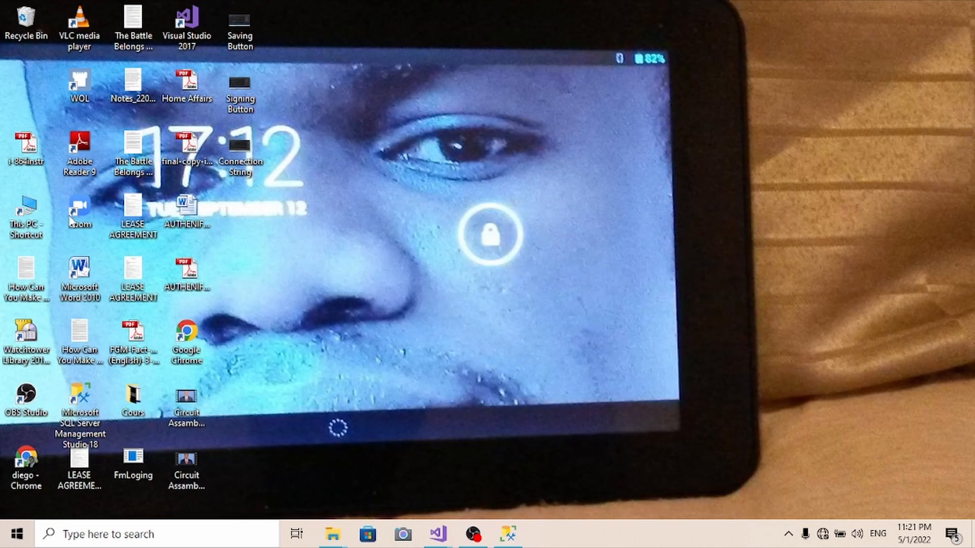
- Create a folder named Projects on Local Disk (C:) in File Explorer
click(20, 214)
double_click(20, 213)
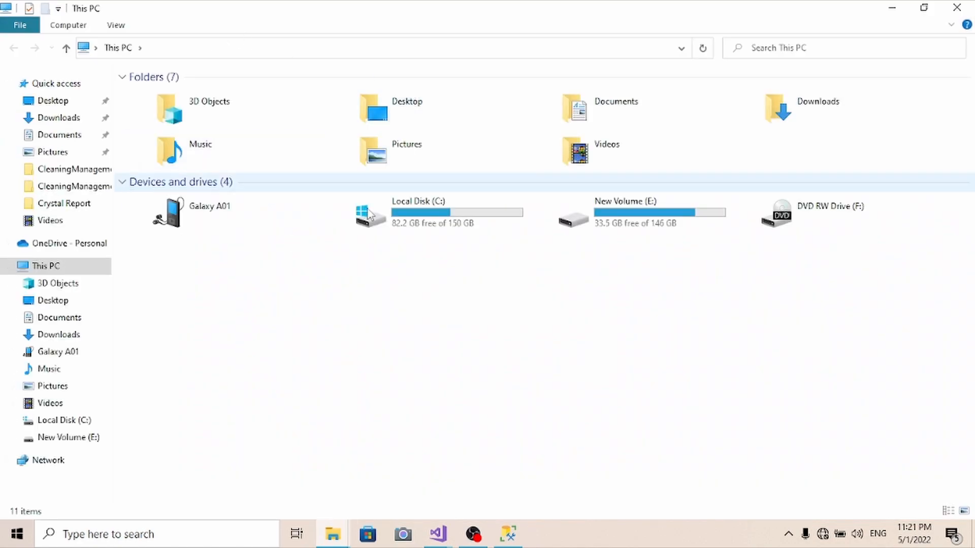
double_click(427, 222)
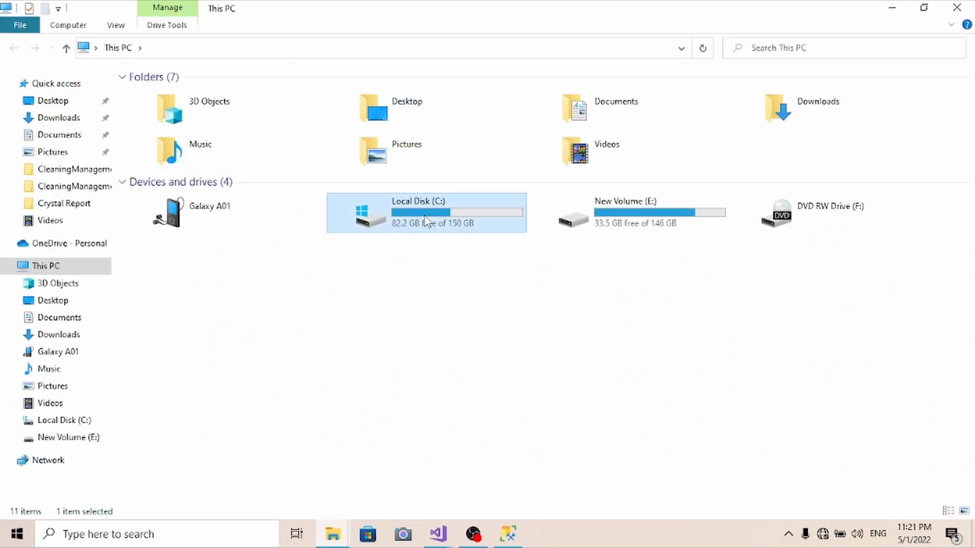
right_click(257, 286)
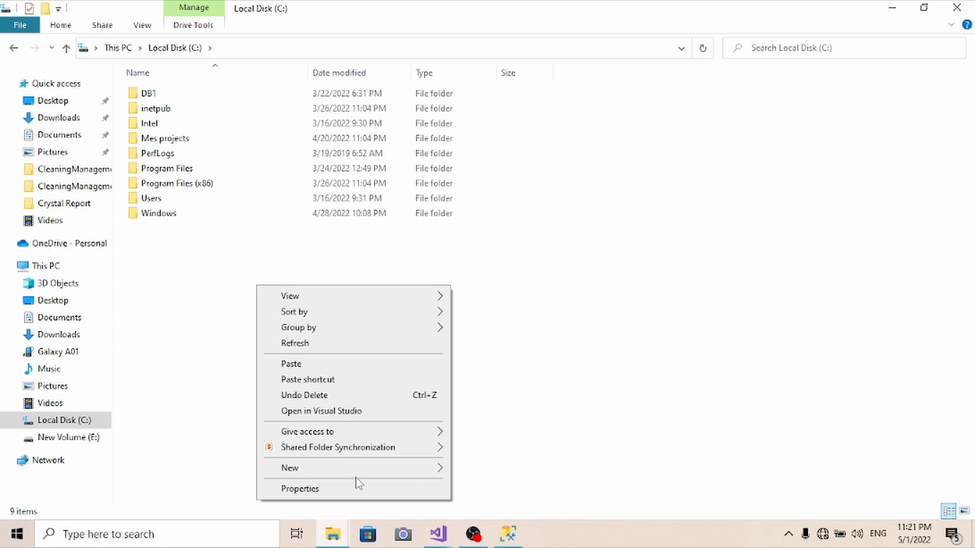
mouse_move(321, 471)
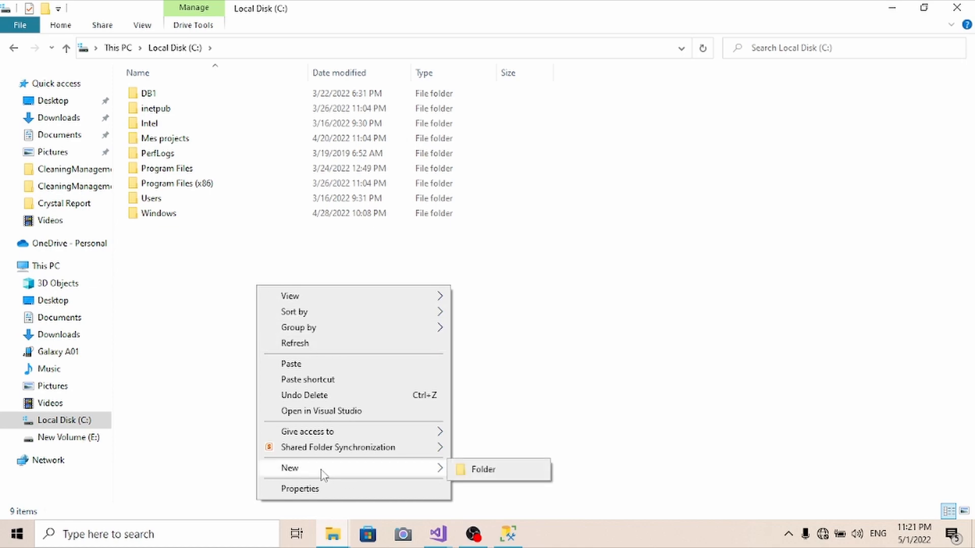
click(499, 469)
text(P)
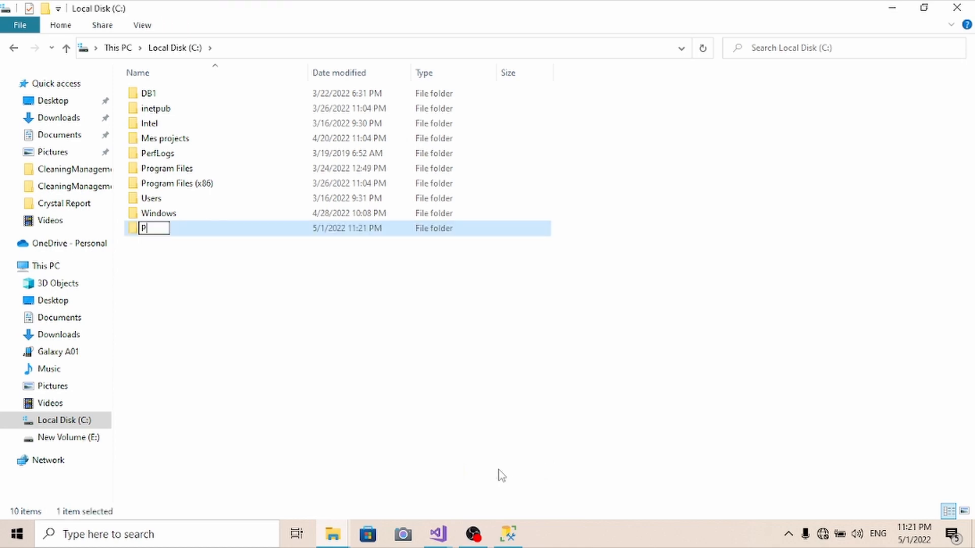
text(rojects)
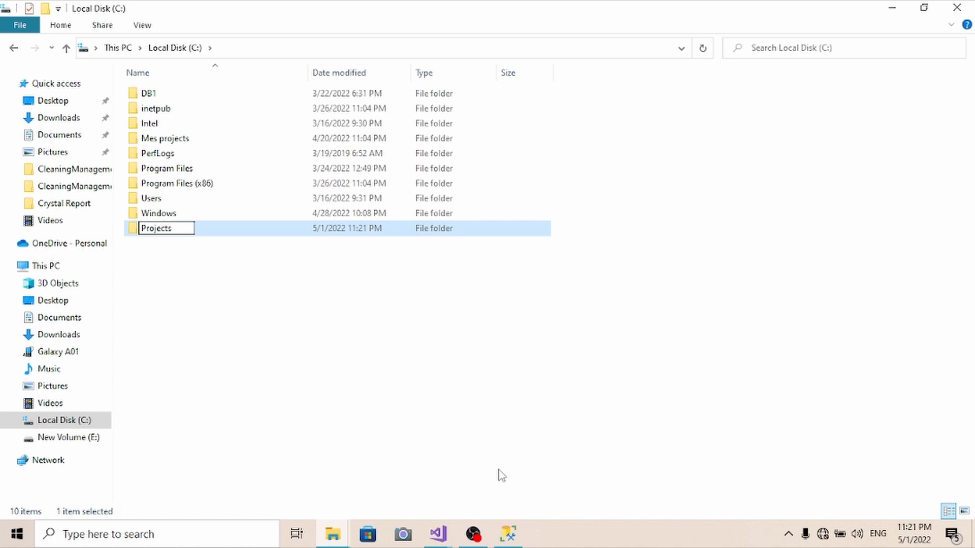
key(Return)
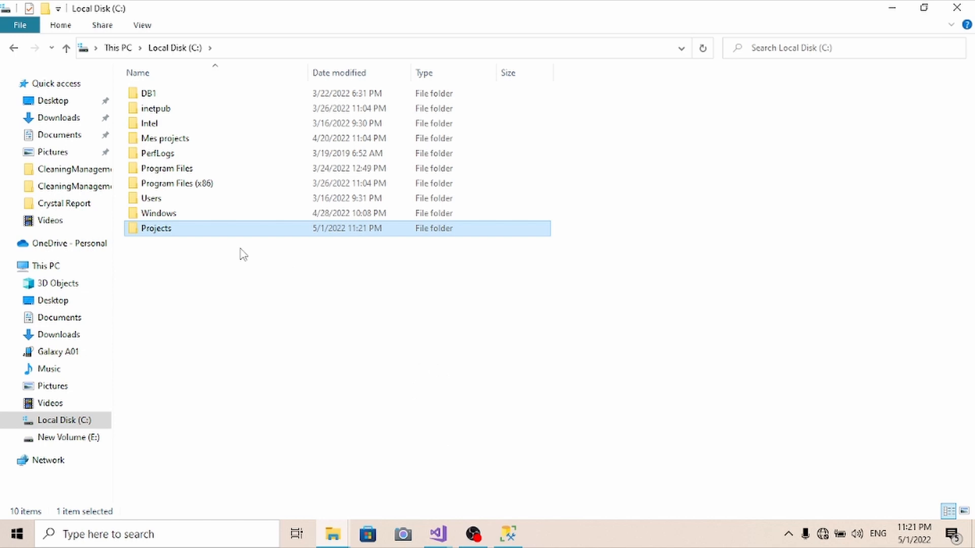
- Create a subfolder named DataBase inside the Projects folder and close the File Explorer window
double_click(175, 229)
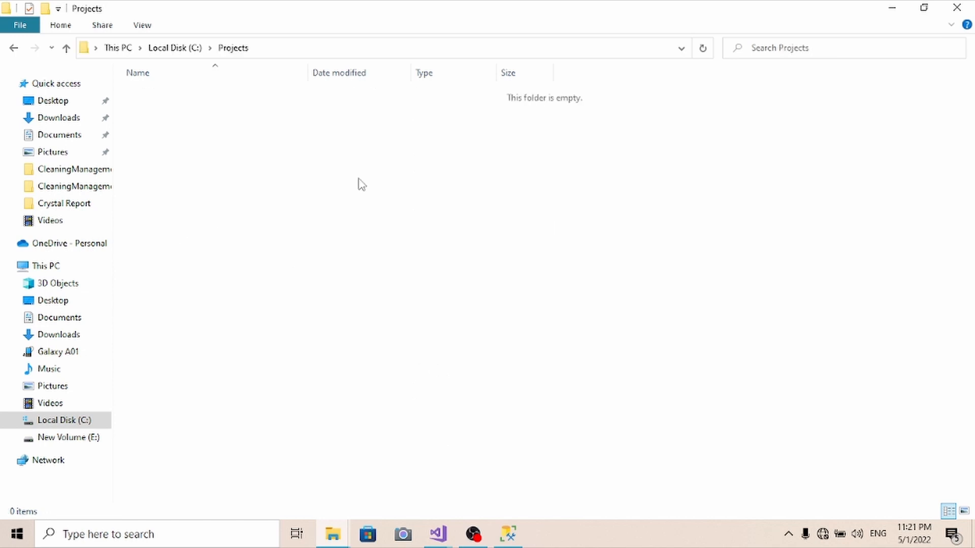
right_click(359, 179)
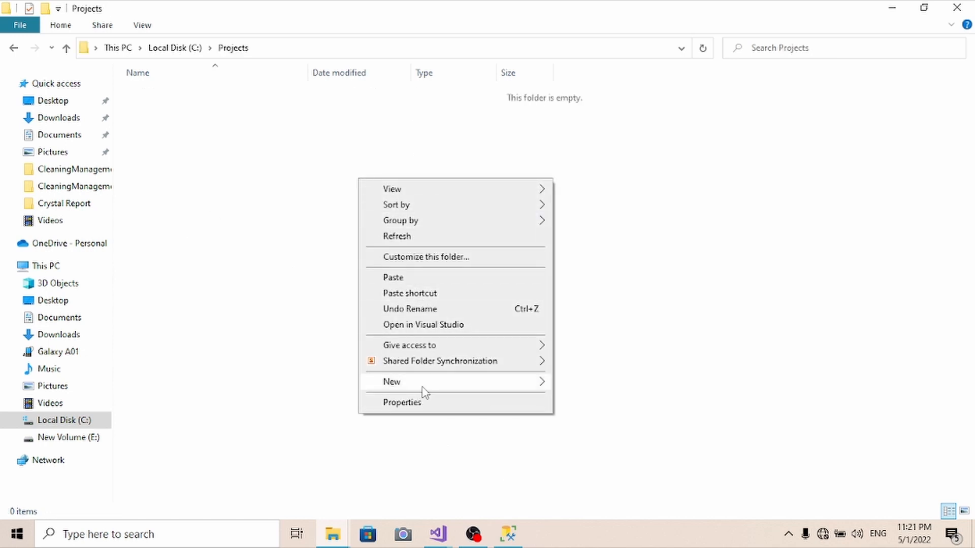
mouse_move(431, 386)
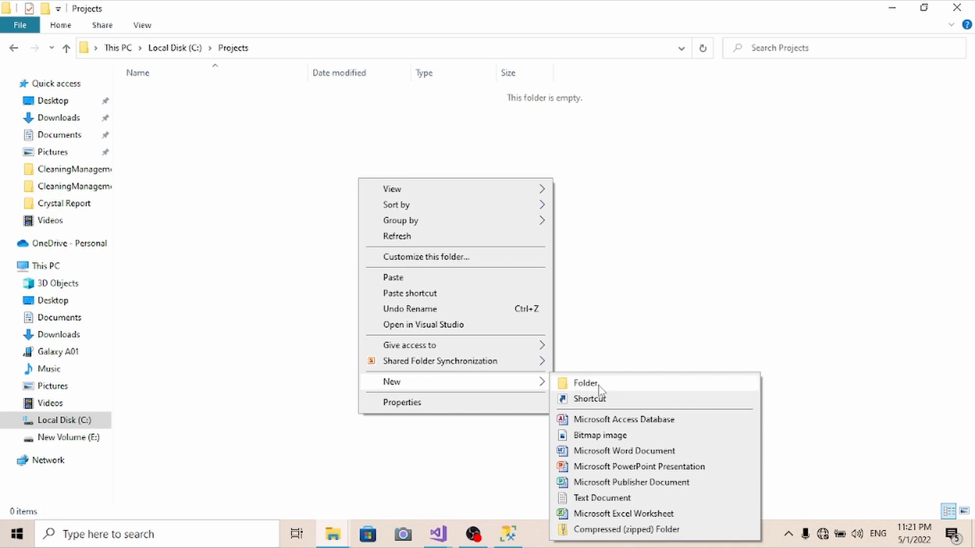
click(584, 385)
text(Data)
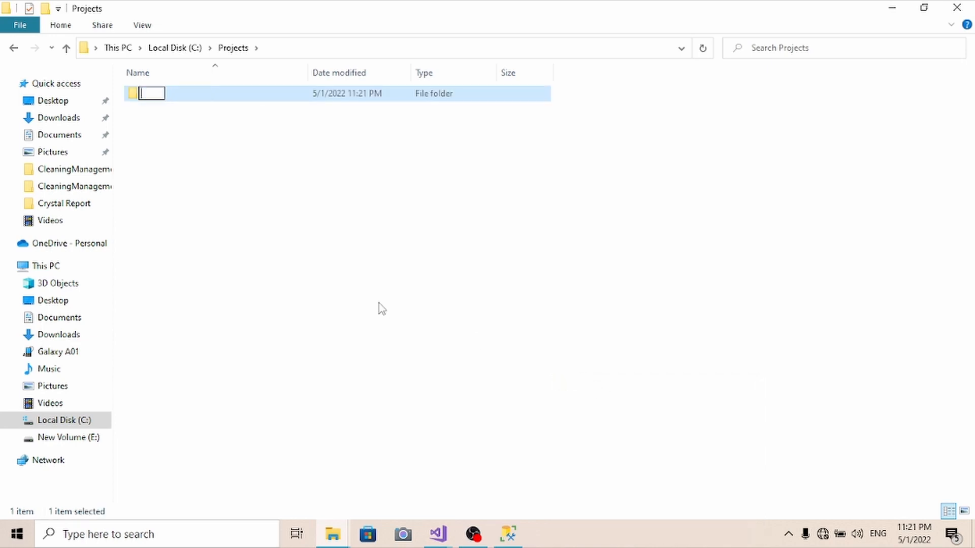
text(Basr)
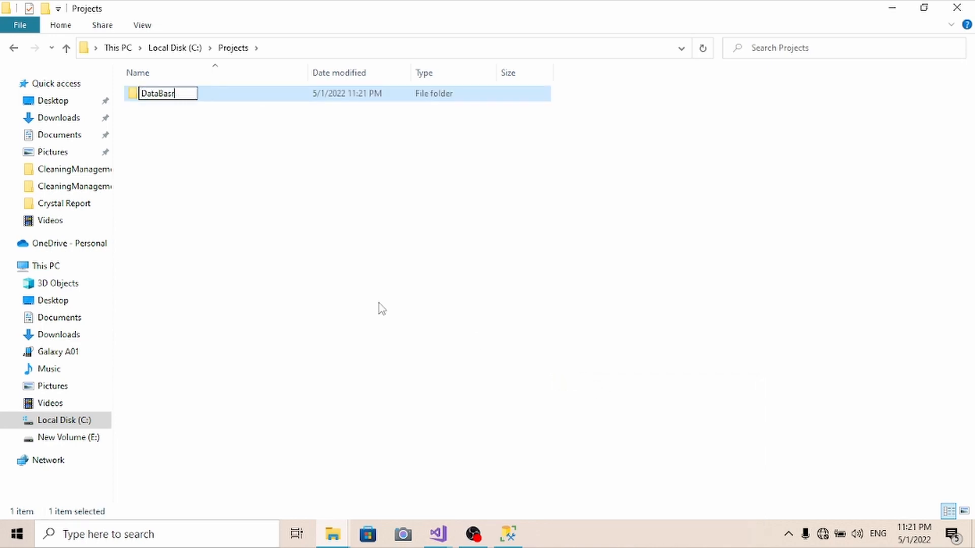
key(BackSpace)
text(e)
key(Return)
click(276, 172)
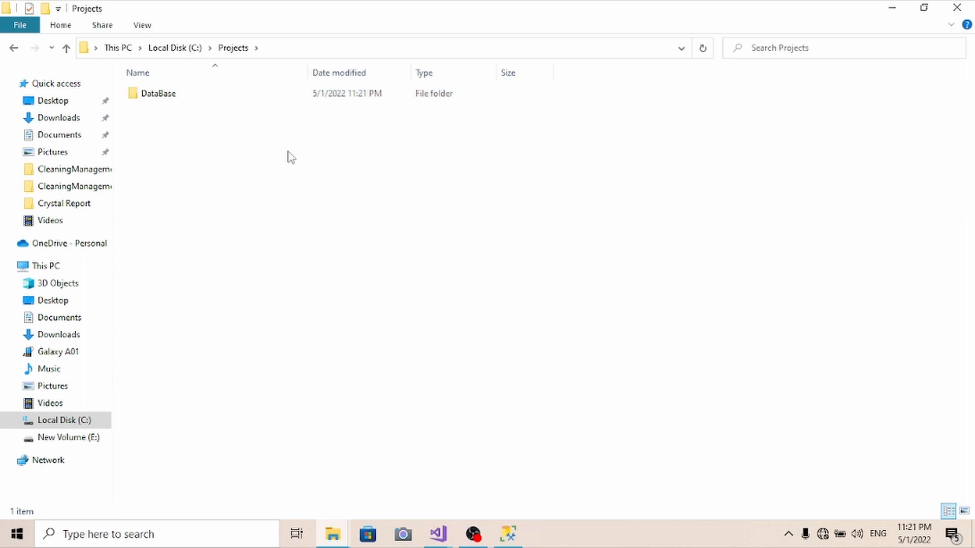
click(957, 7)
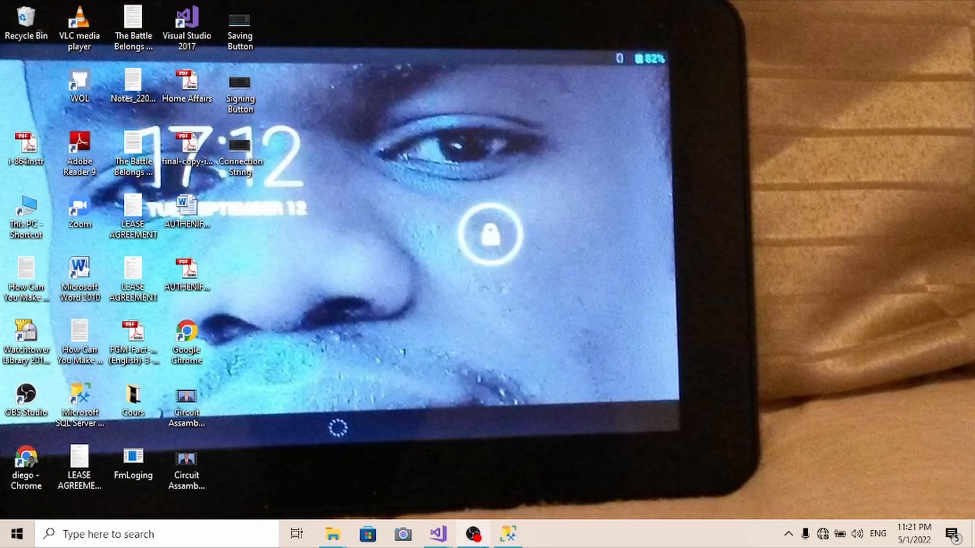
- Switch back to SQL Server Management Studio and start a new database with the name Project
click(505, 541)
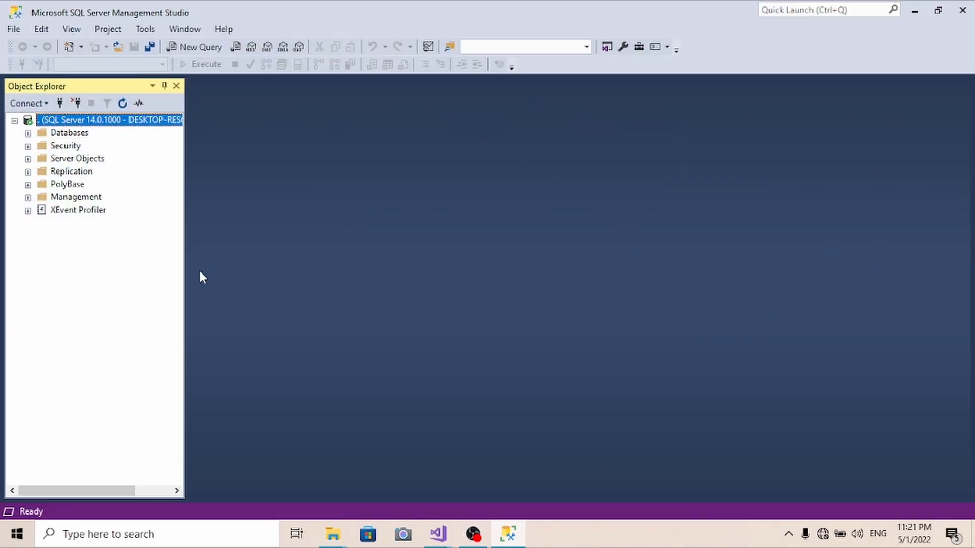
click(57, 136)
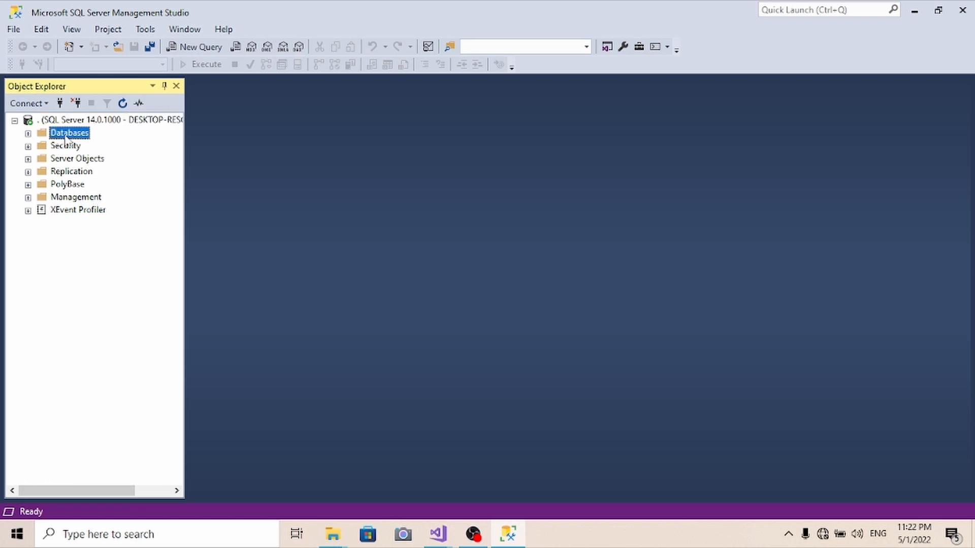
right_click(67, 140)
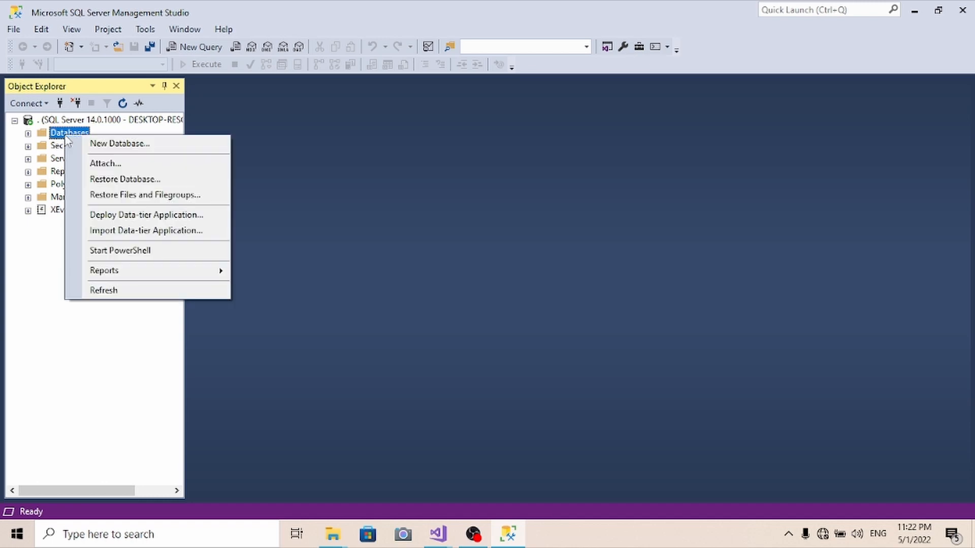
click(120, 144)
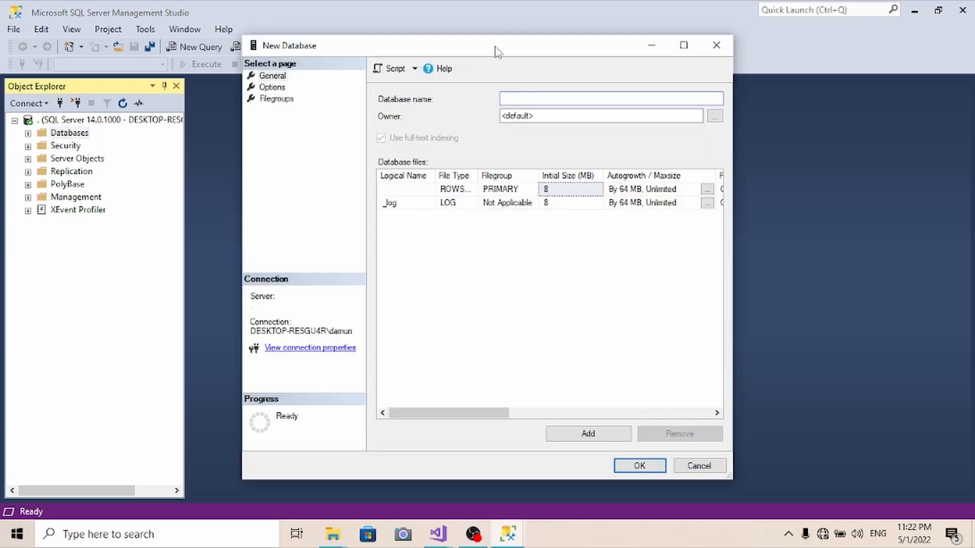
drag(491, 51, 455, 96)
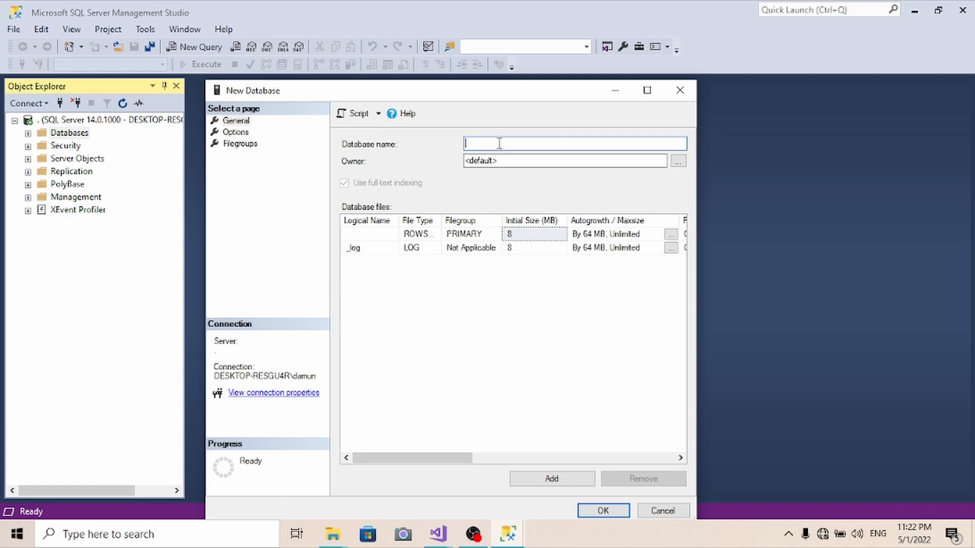
text(Project)
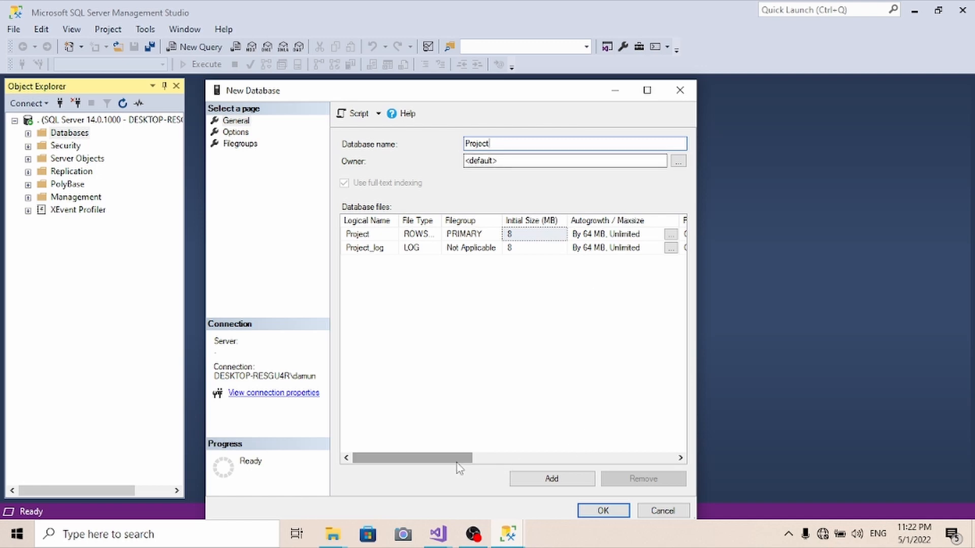
- Set the path of the Project data file to C:\Projects\DataBase and create the database
drag(454, 465, 663, 461)
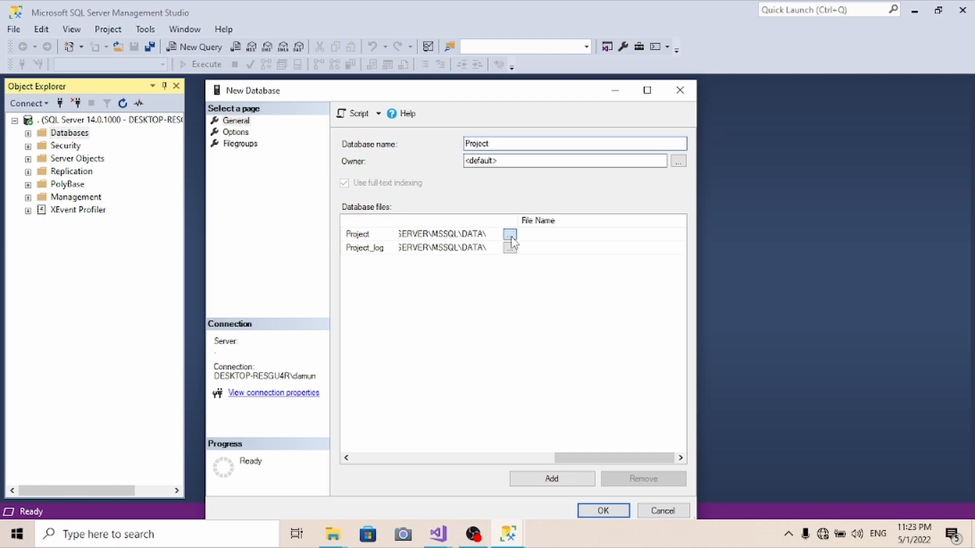
click(509, 235)
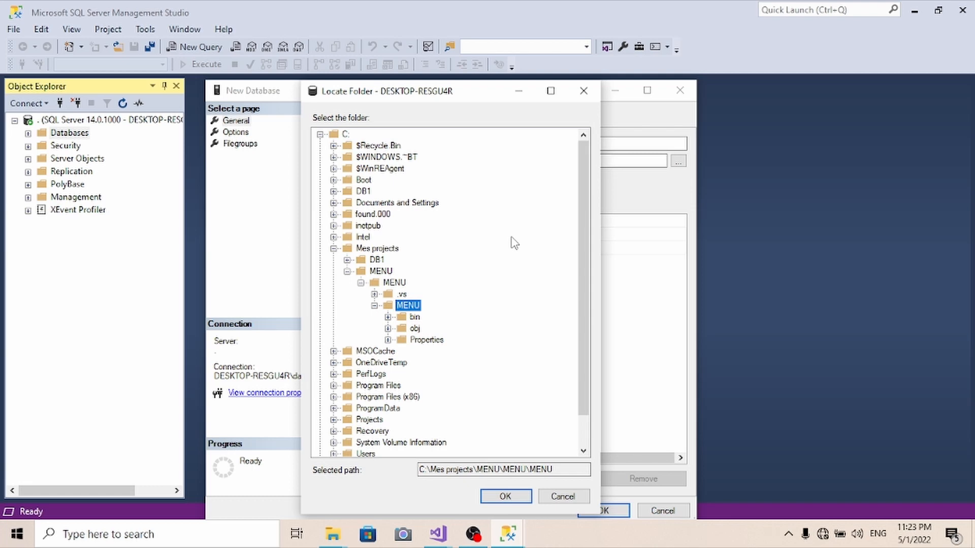
click(319, 134)
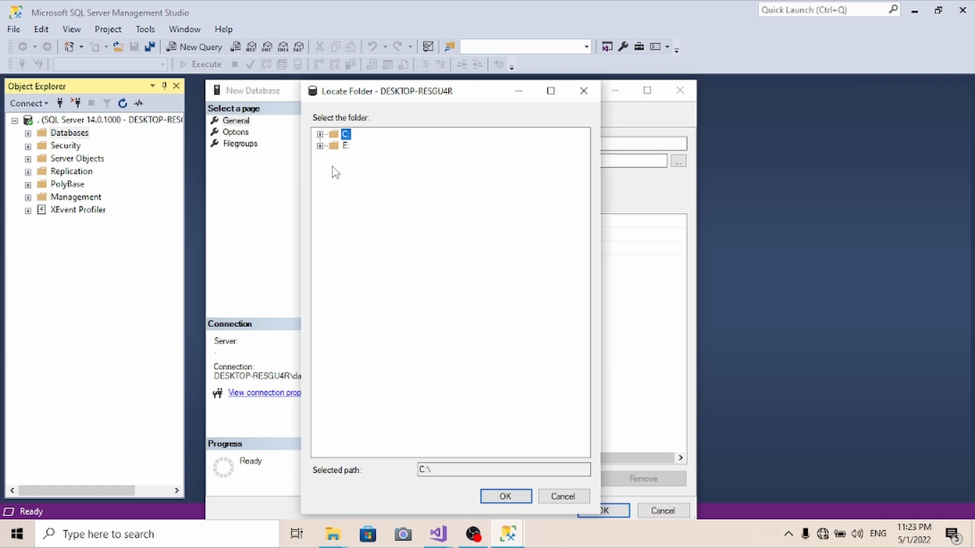
click(319, 135)
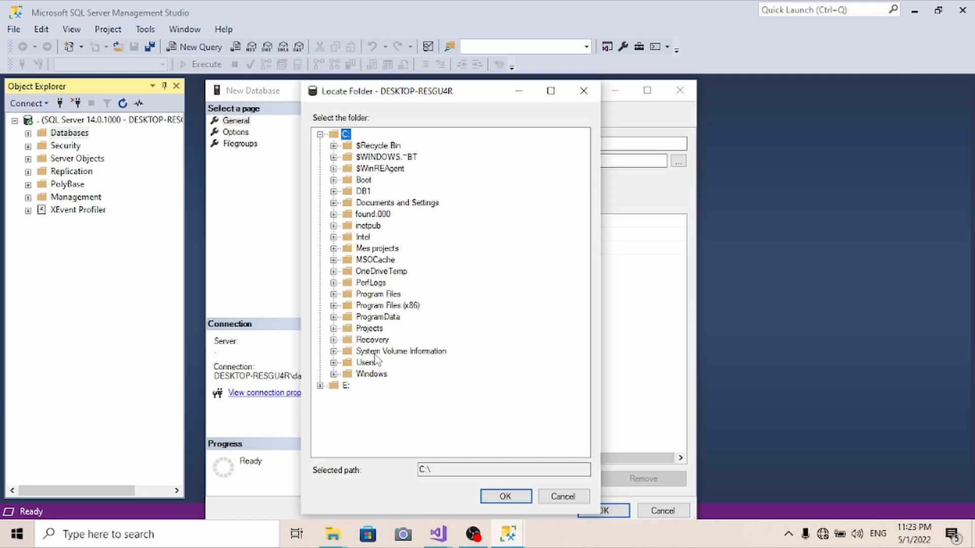
double_click(364, 332)
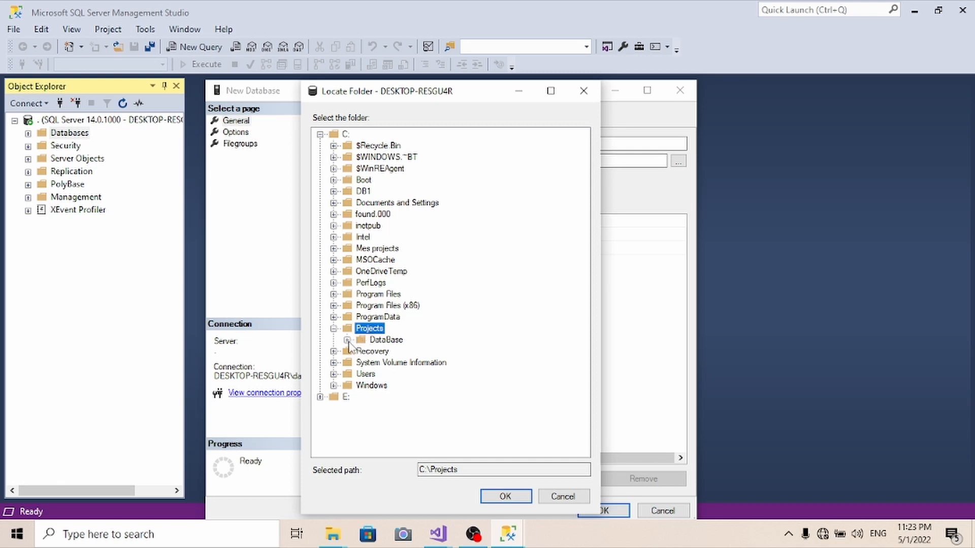
click(376, 341)
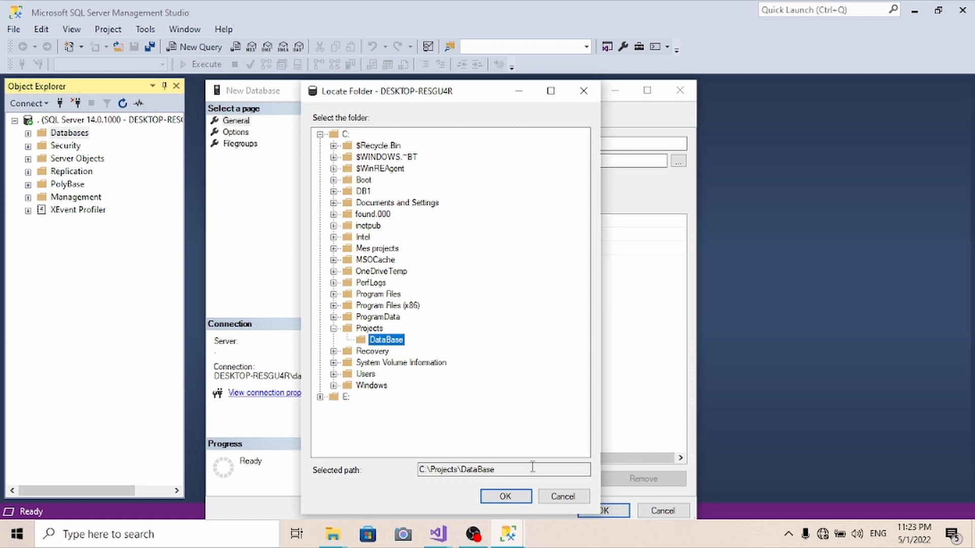
click(505, 497)
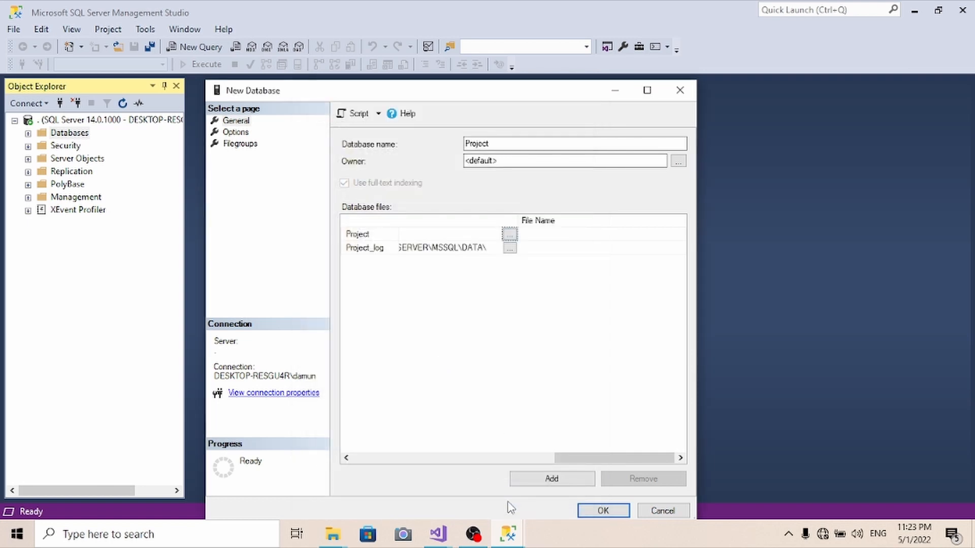
click(602, 511)
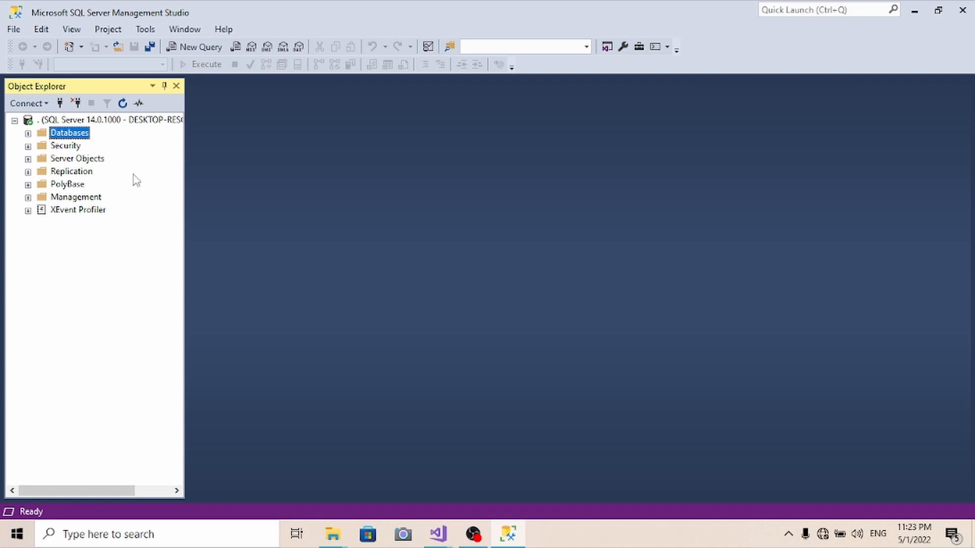
- Refresh the server's Databases list and expand it down to the Tables folder of the Project database
right_click(70, 135)
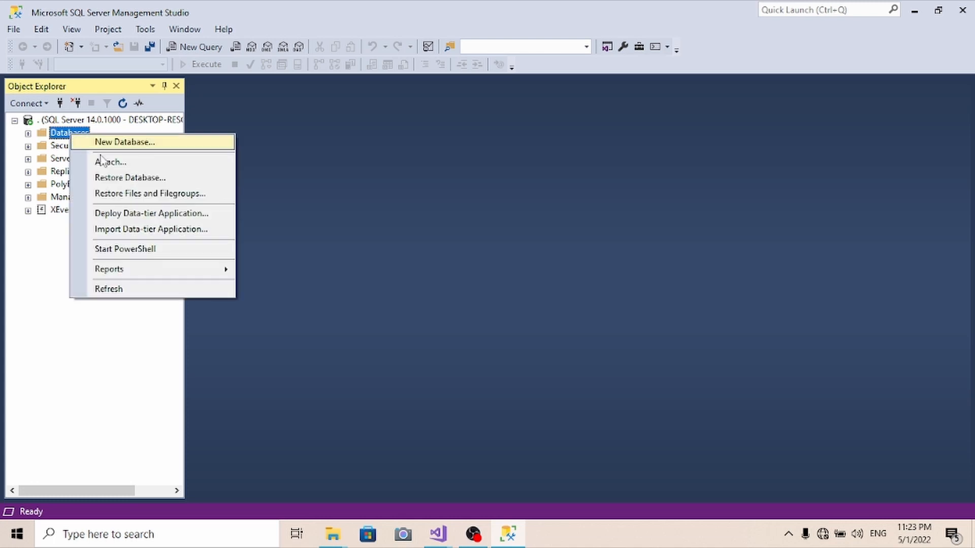
click(115, 289)
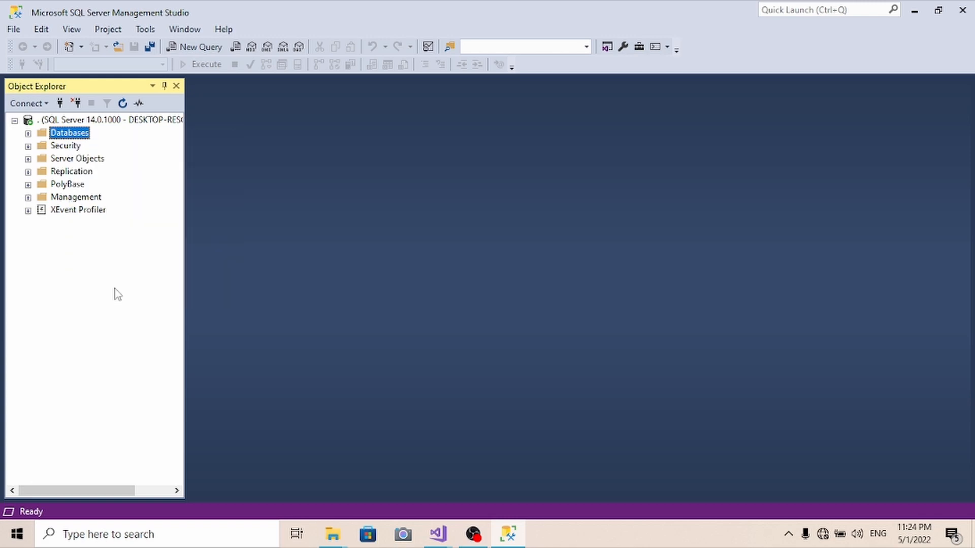
click(28, 134)
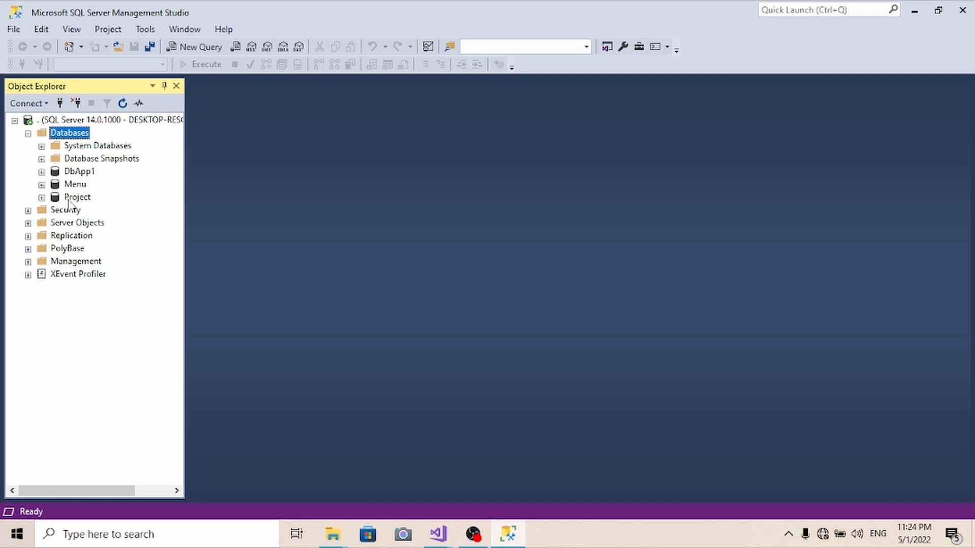
click(42, 198)
click(55, 224)
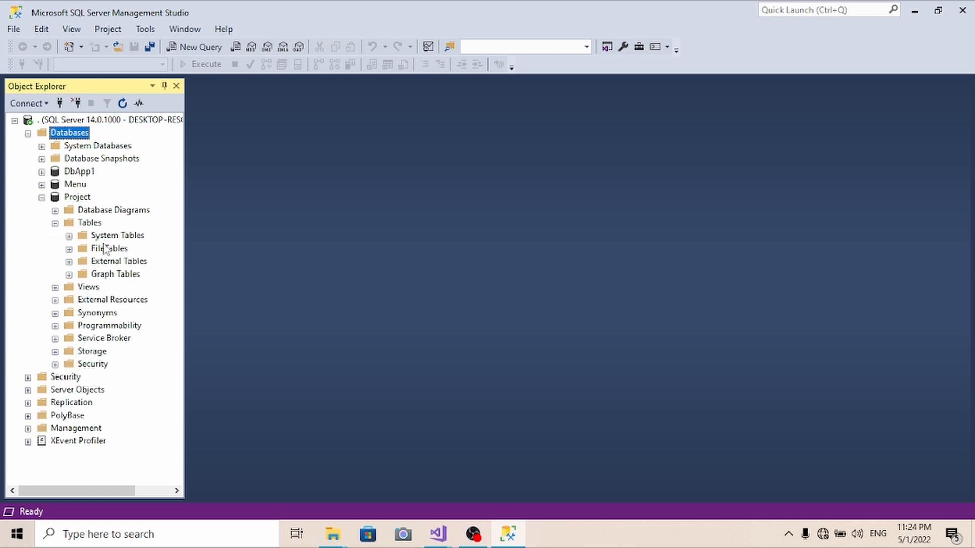
click(56, 224)
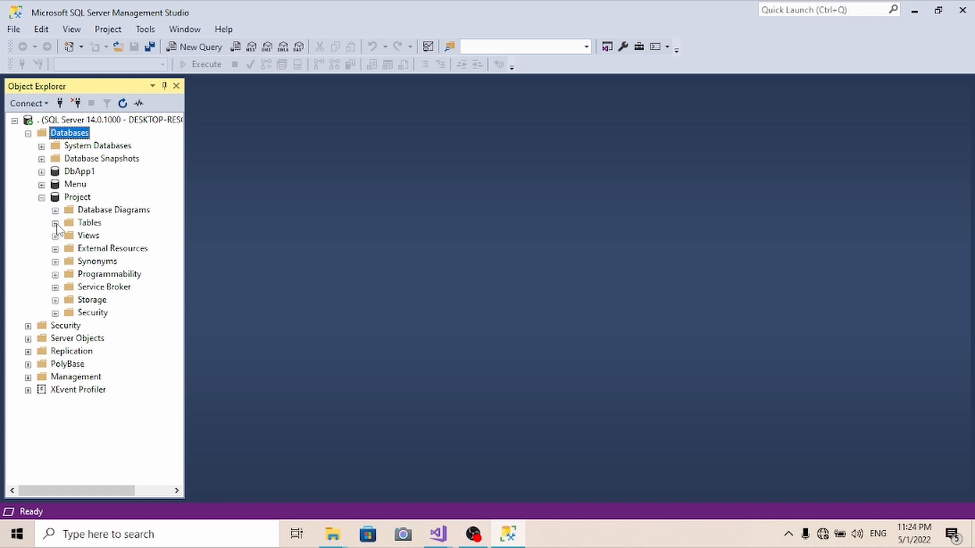
click(42, 197)
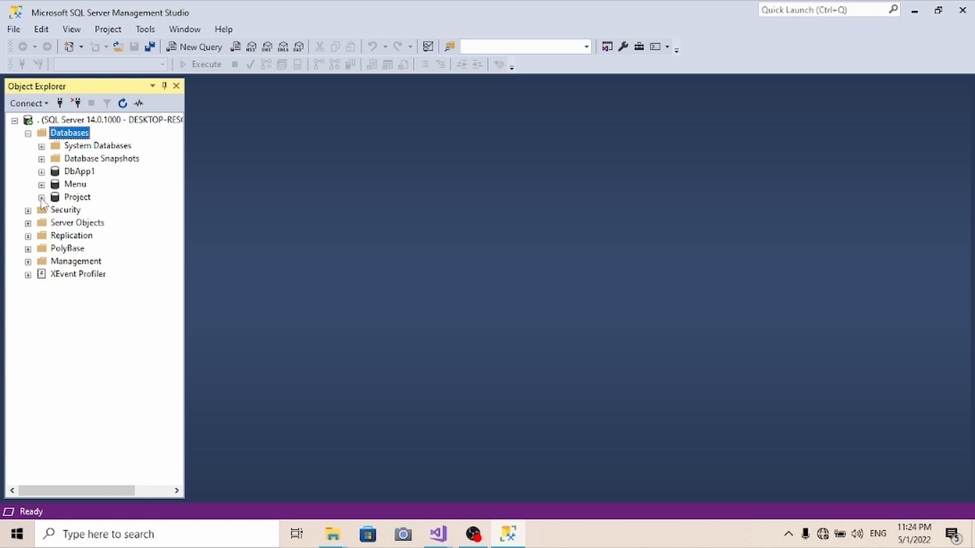
click(41, 198)
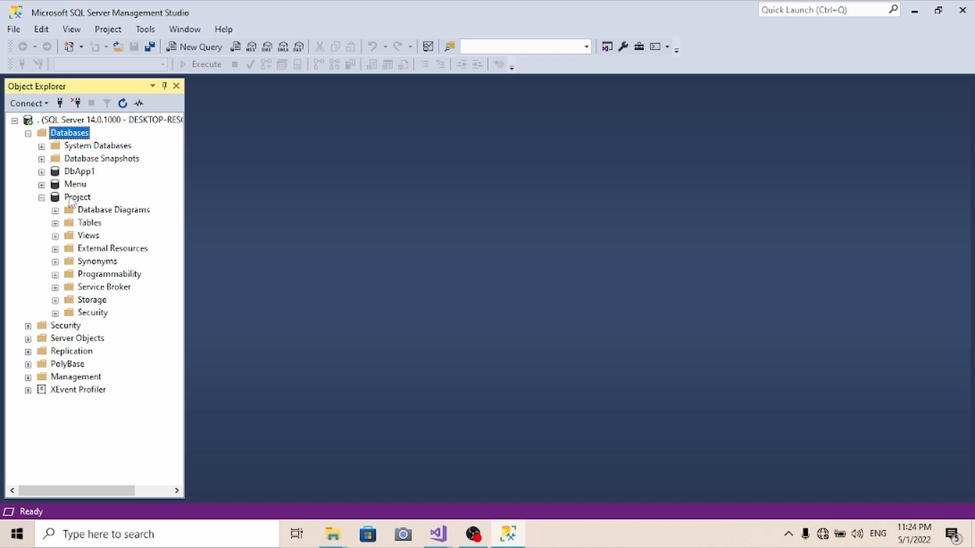
- Start a new standard table in the Tables folder of the Project database
click(95, 226)
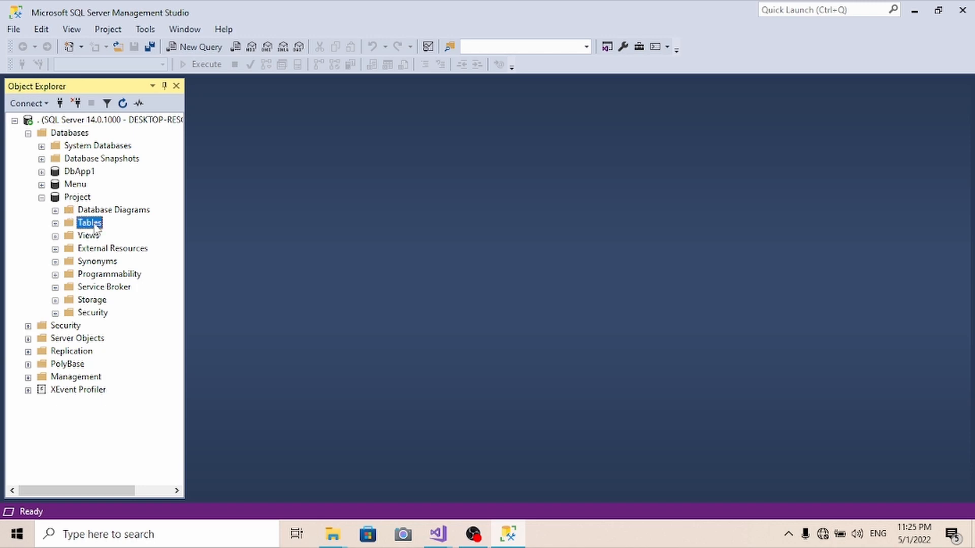
right_click(96, 227)
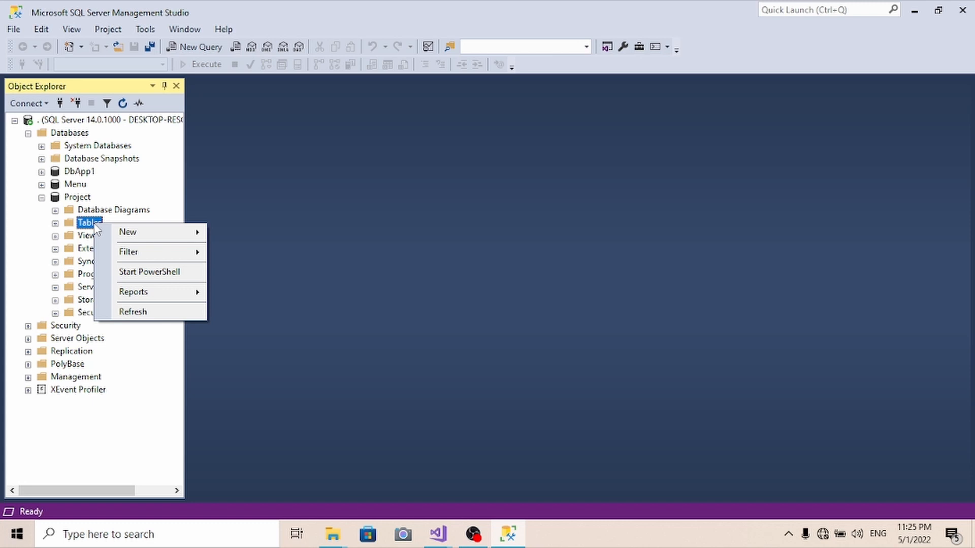
mouse_move(137, 236)
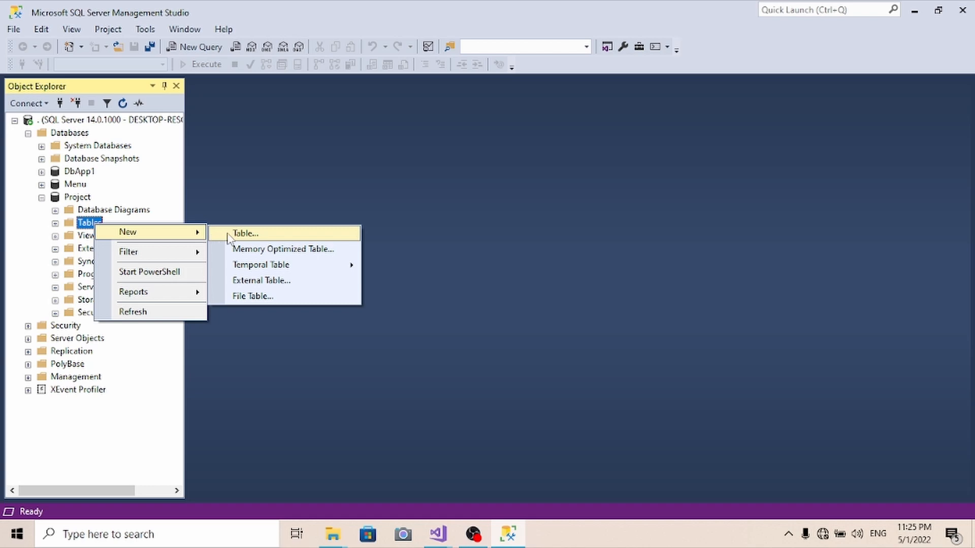
click(244, 234)
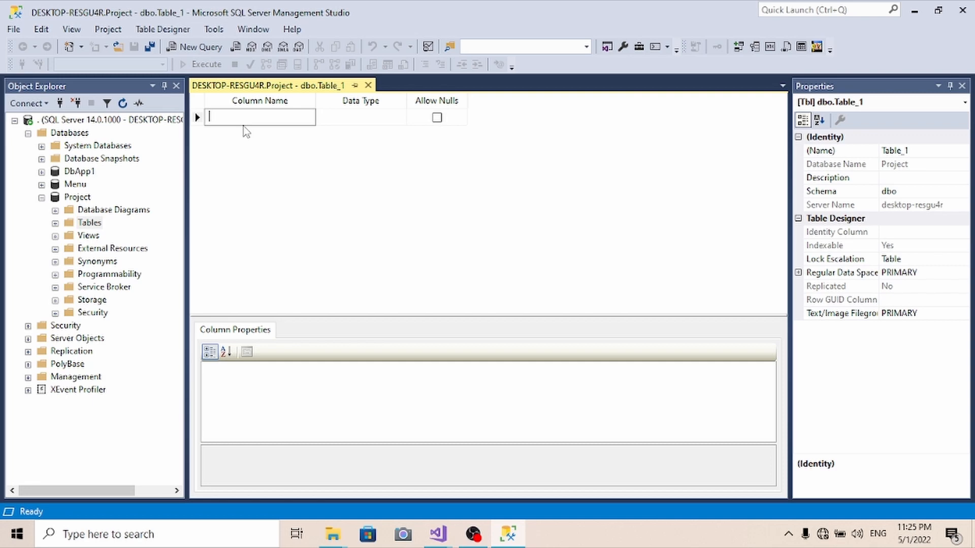
- Add two columns named UserName and PassWord to the new table
text(U)
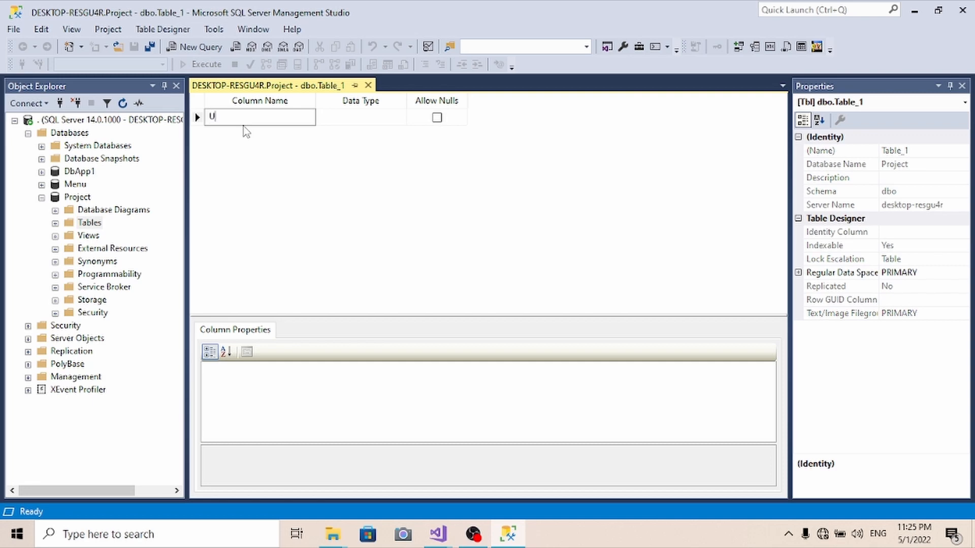
text(srer)
key(BackSpace)
key(BackSpace)
key(BackSpace)
text(erName)
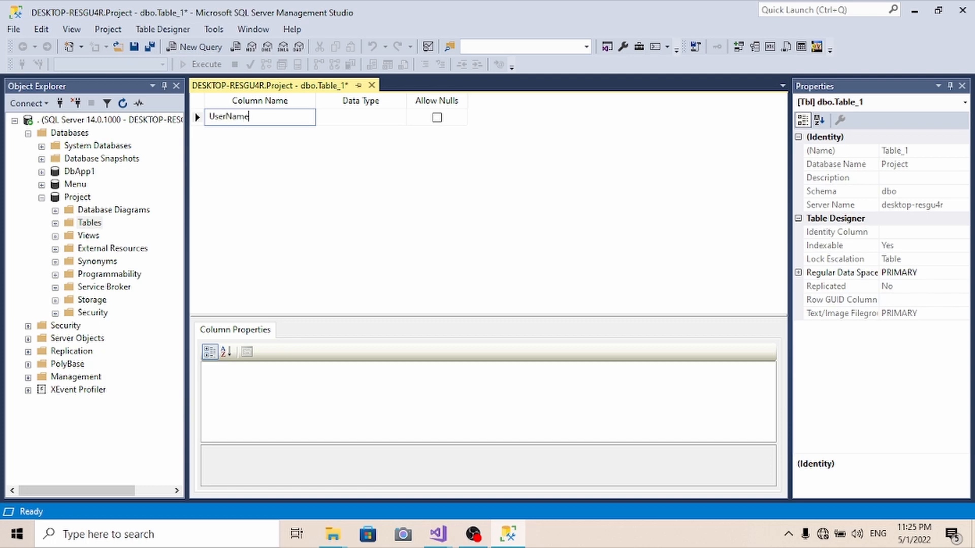
click(230, 131)
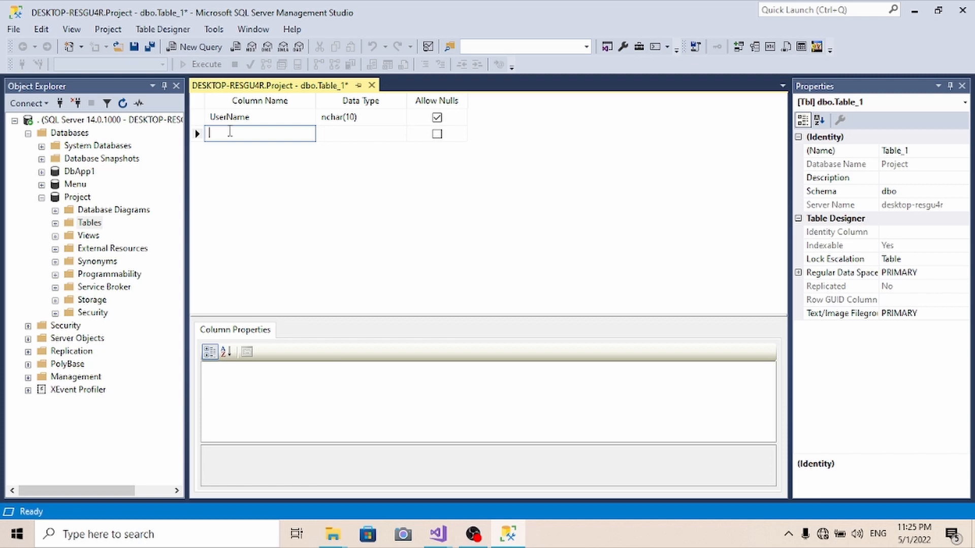
text(Pas)
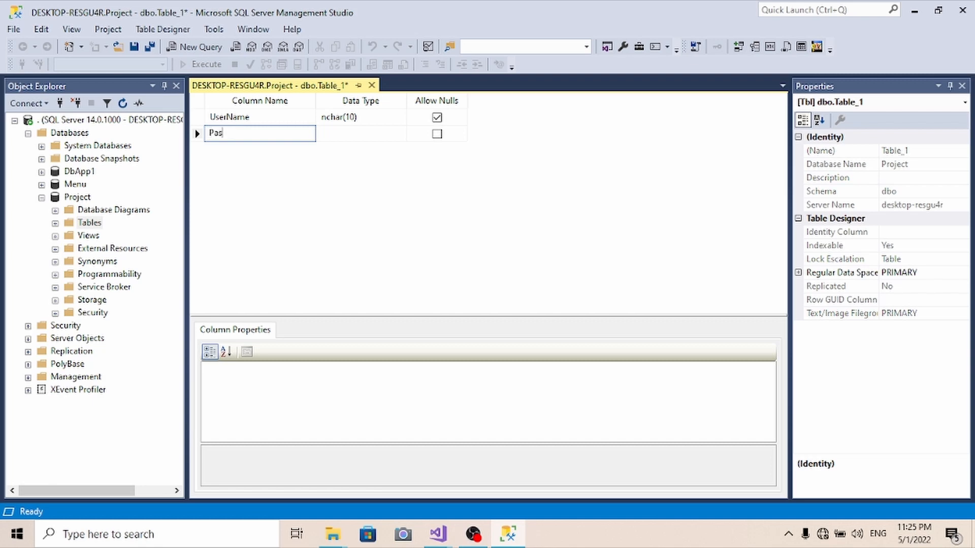
text(sWord)
key(Return)
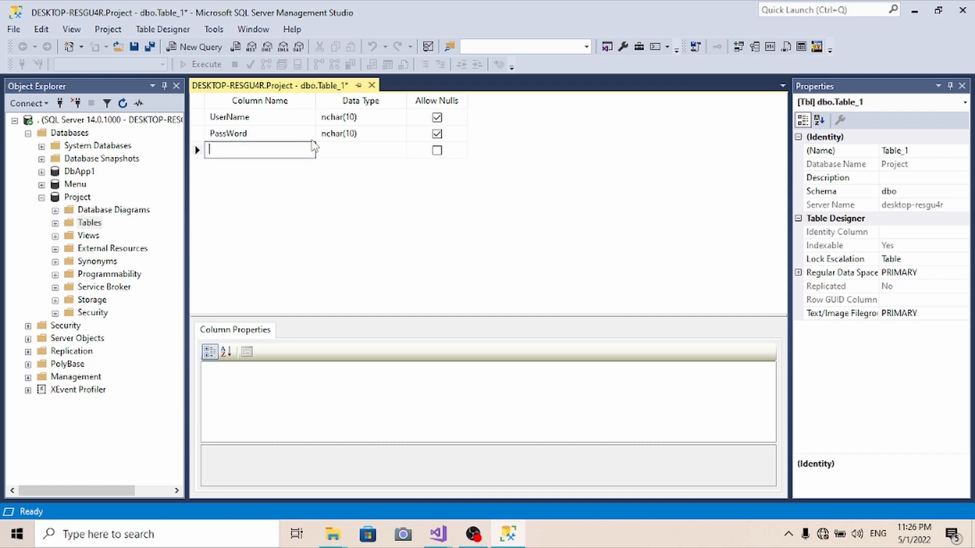
- Set the data type of the UserName column to nvarchar(MAX)
click(260, 116)
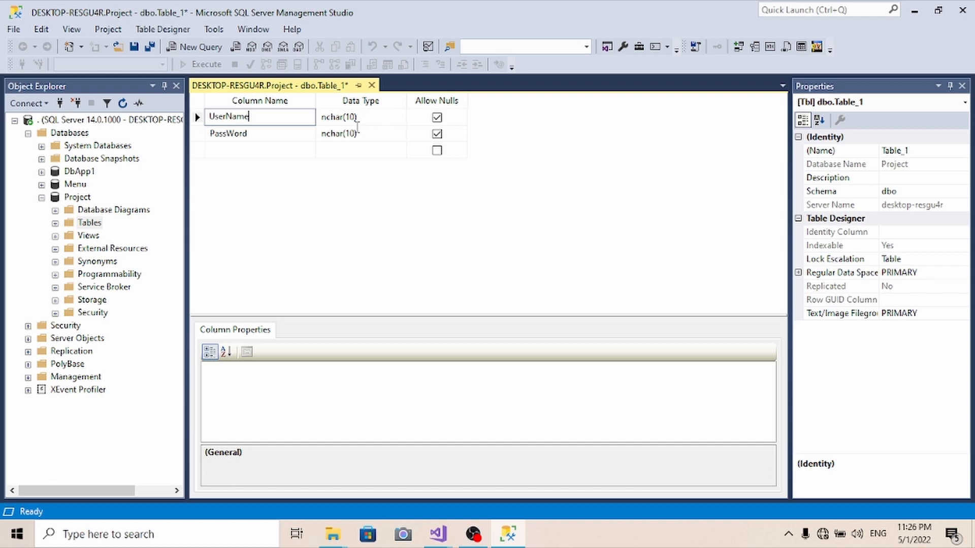
click(327, 117)
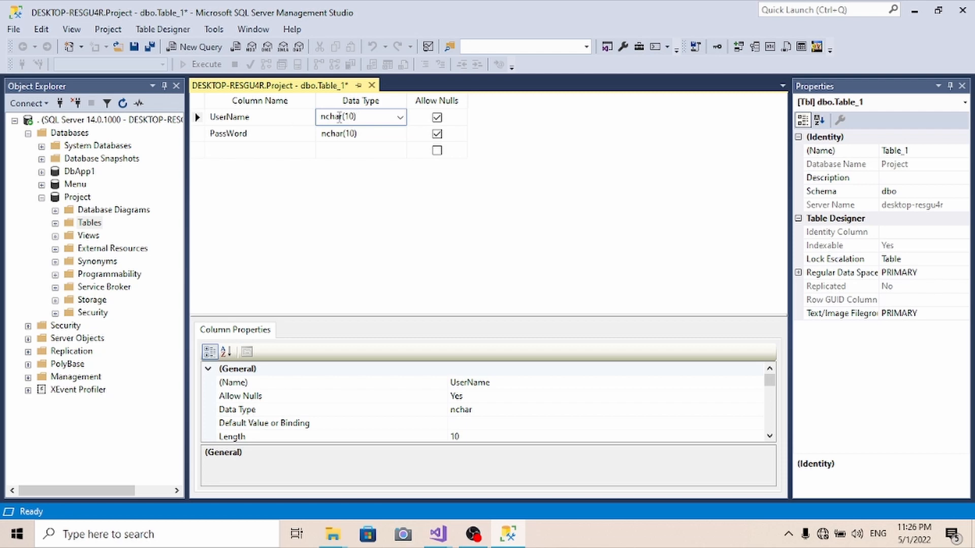
key(BackSpace)
text())
click(400, 118)
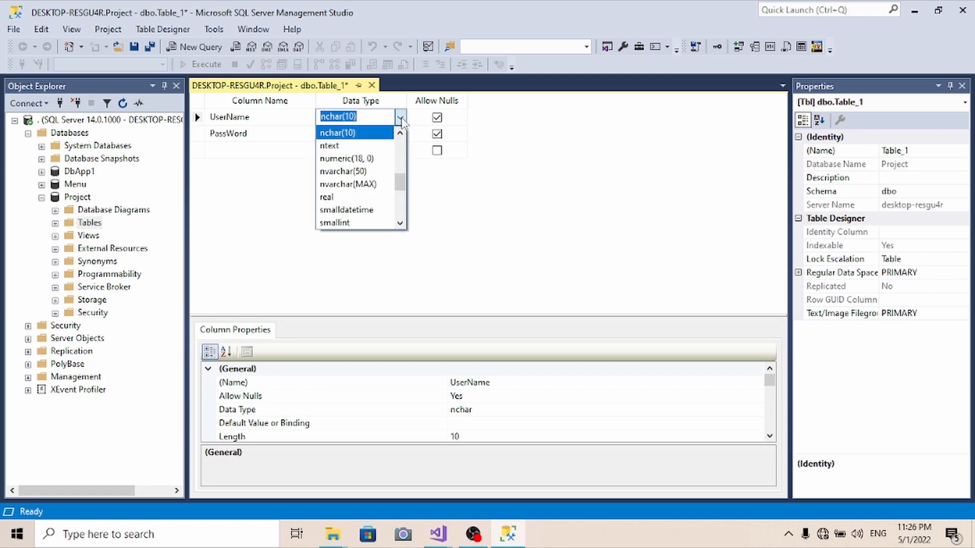
click(359, 188)
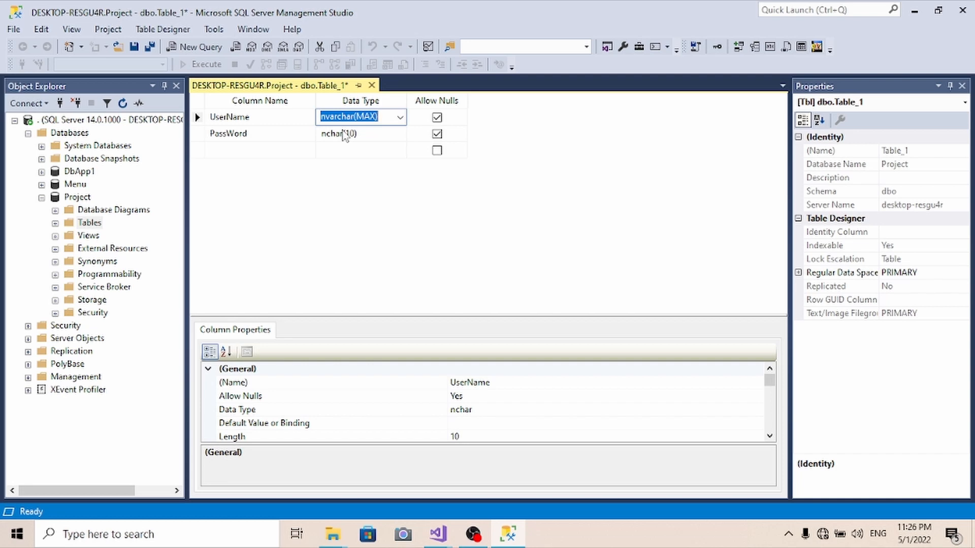
- Set the data type of the PassWord column to nvarchar(MAX)
click(226, 133)
click(370, 138)
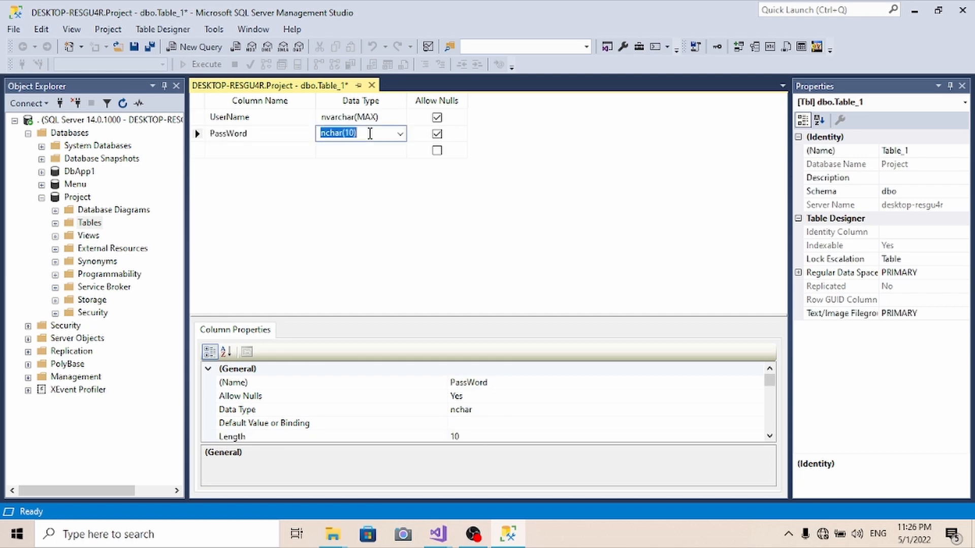
click(400, 134)
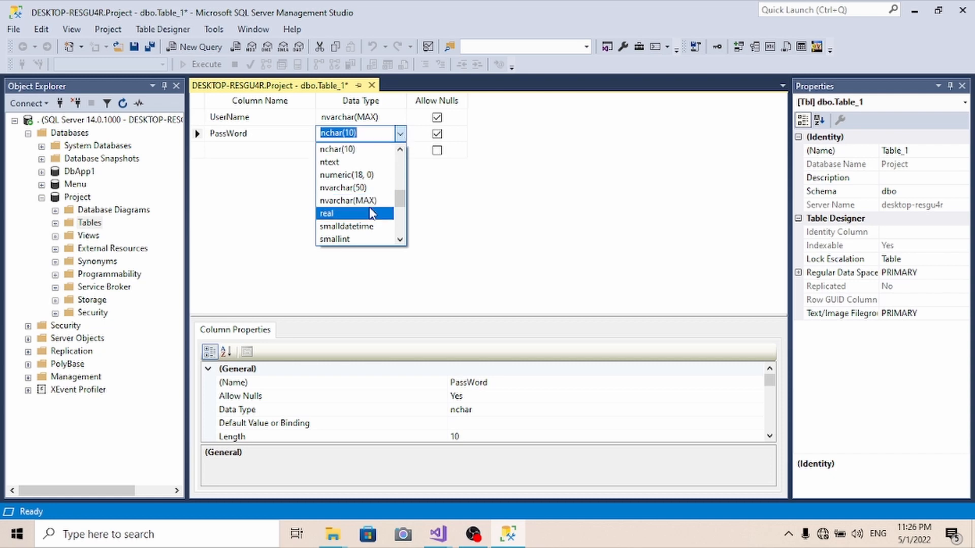
click(357, 201)
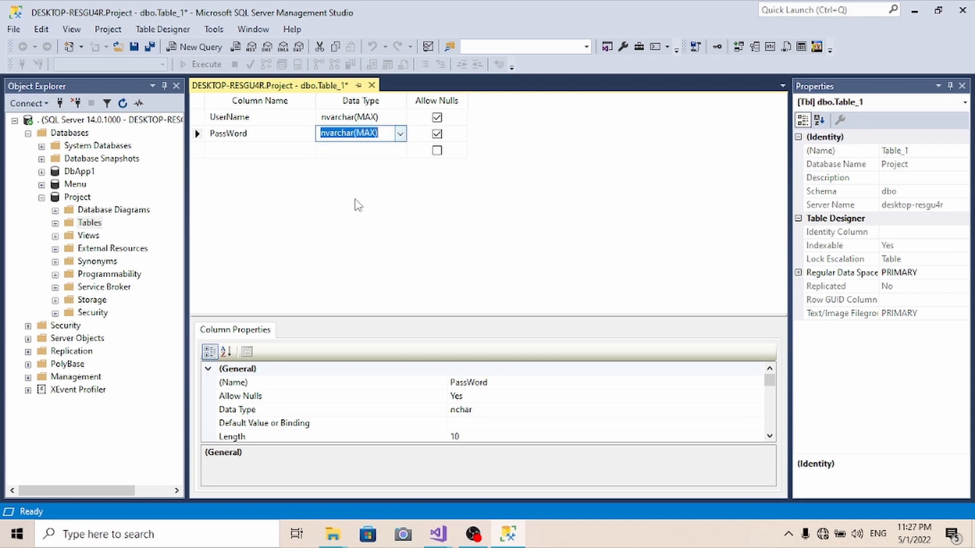
- Disallow null values for both the UserName and PassWord columns
click(438, 119)
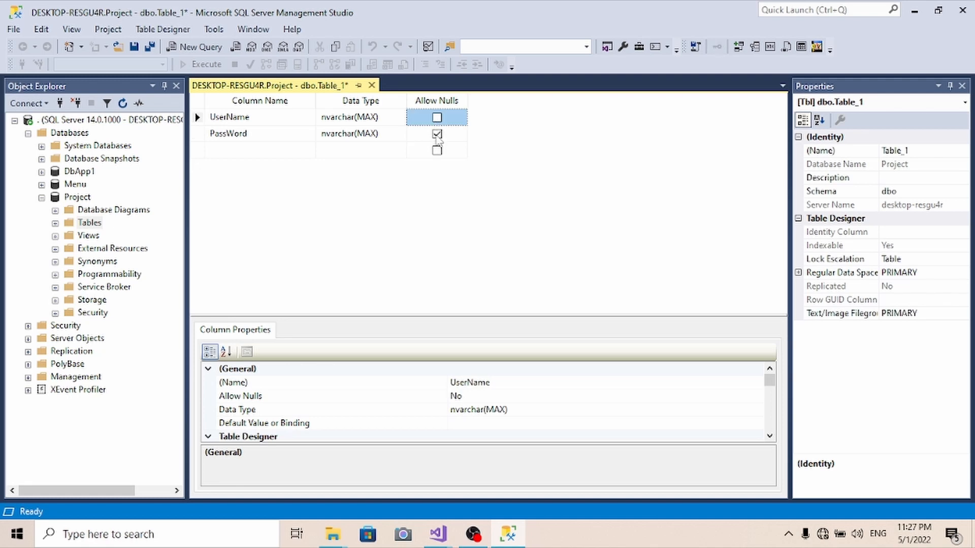
click(437, 134)
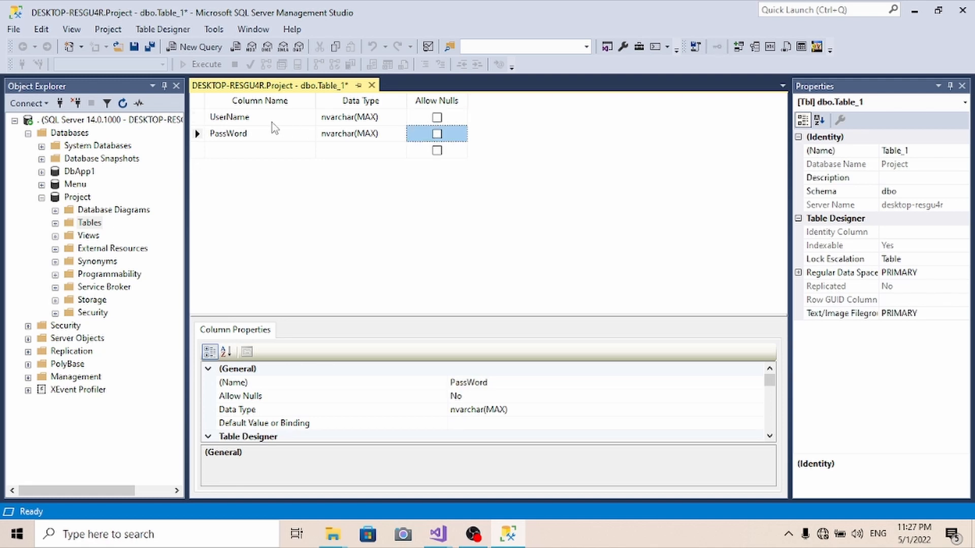
click(437, 117)
click(437, 134)
click(437, 118)
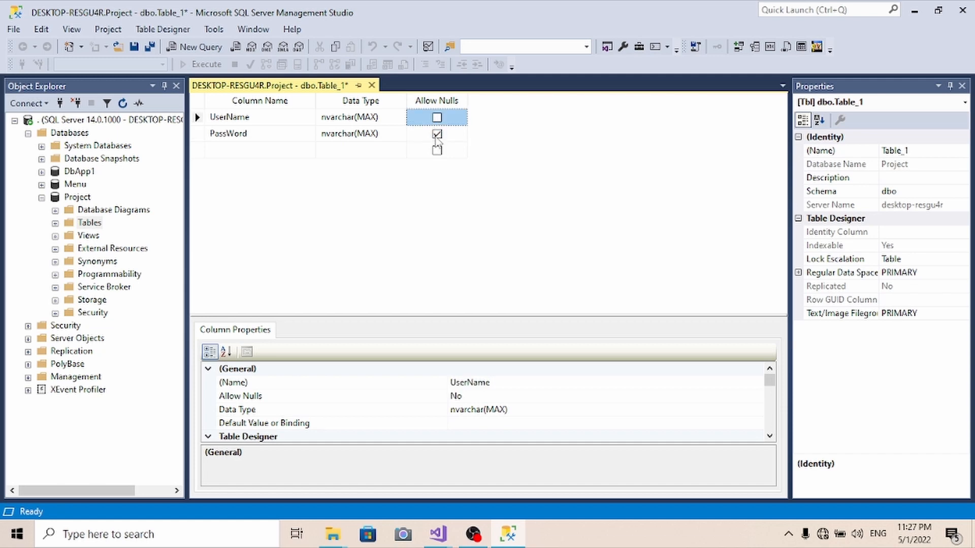
click(436, 135)
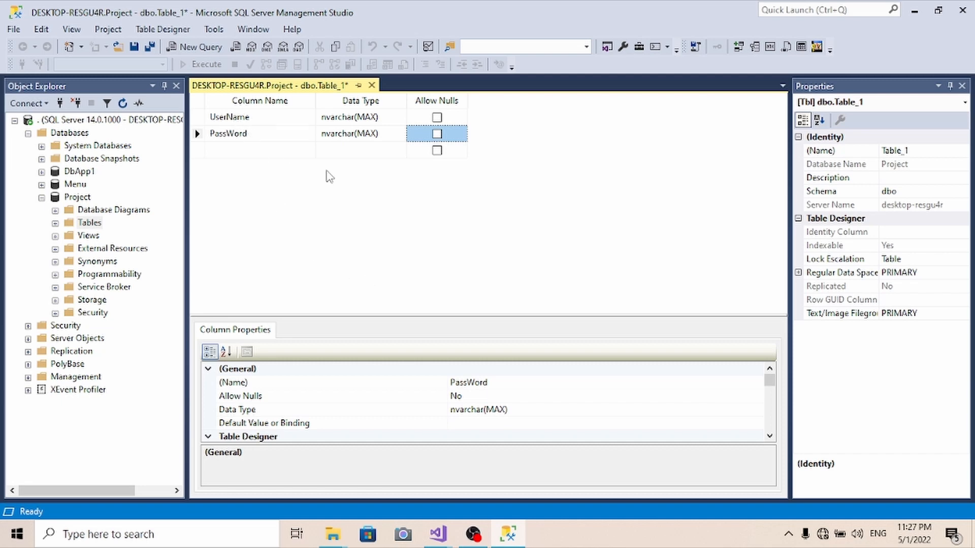
- Save the new table under the name Tb_Users
click(14, 30)
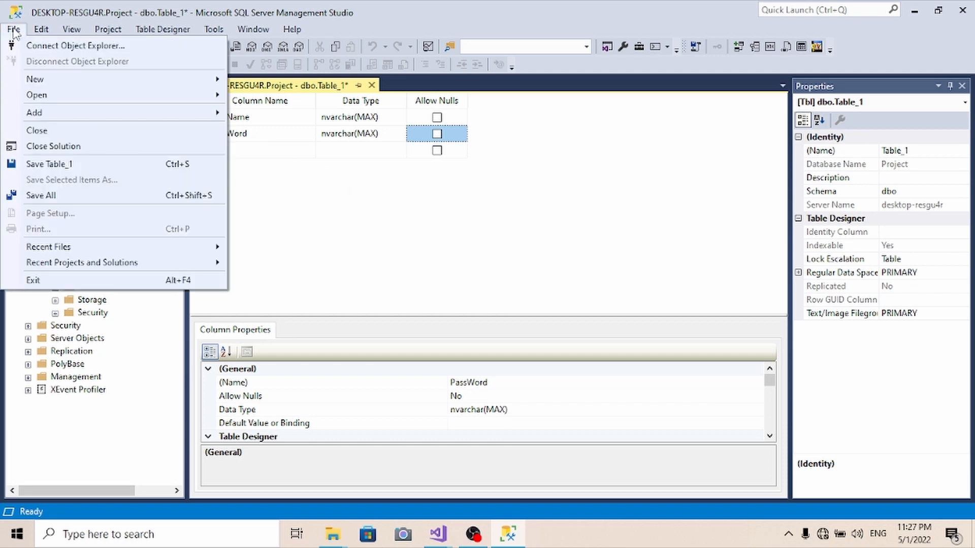
click(34, 197)
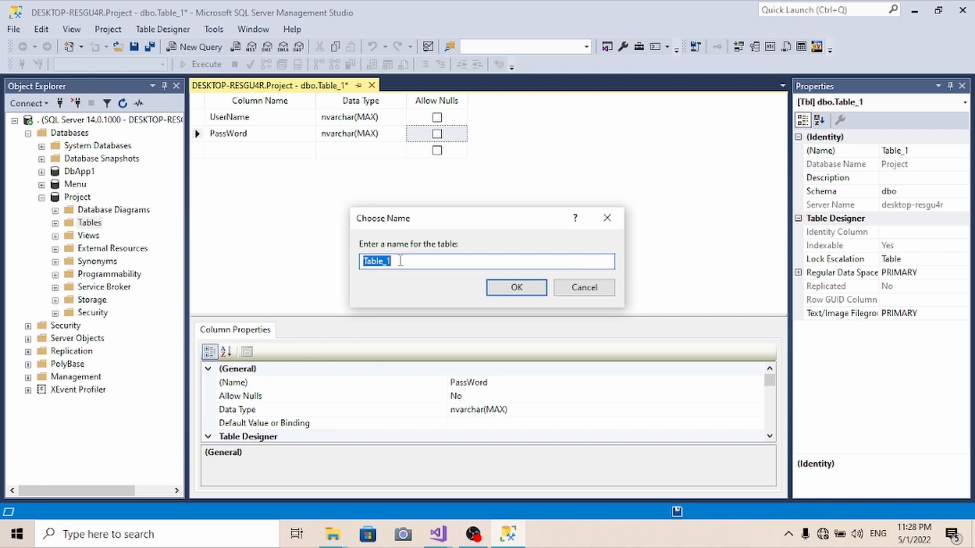
text(Tb_Users)
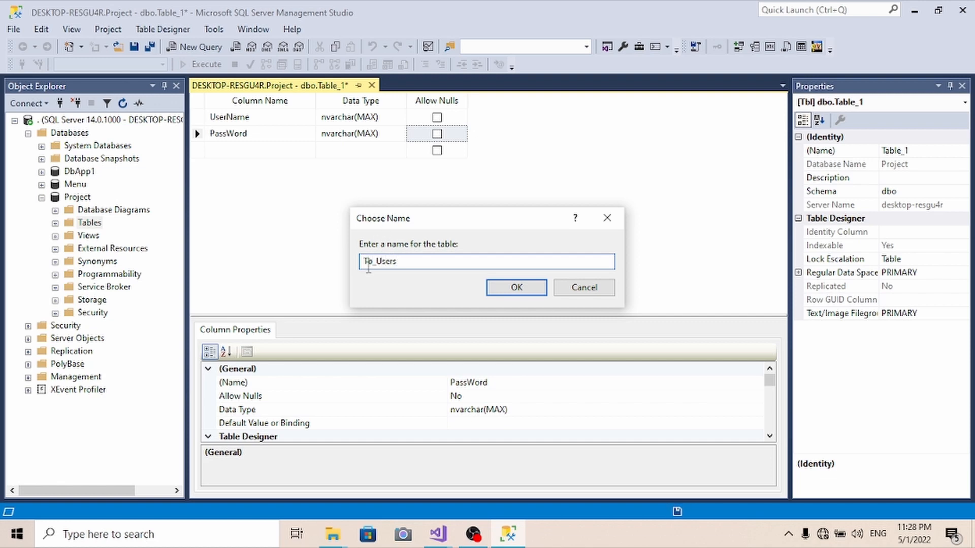
drag(375, 263, 363, 262)
click(411, 261)
drag(410, 261, 365, 262)
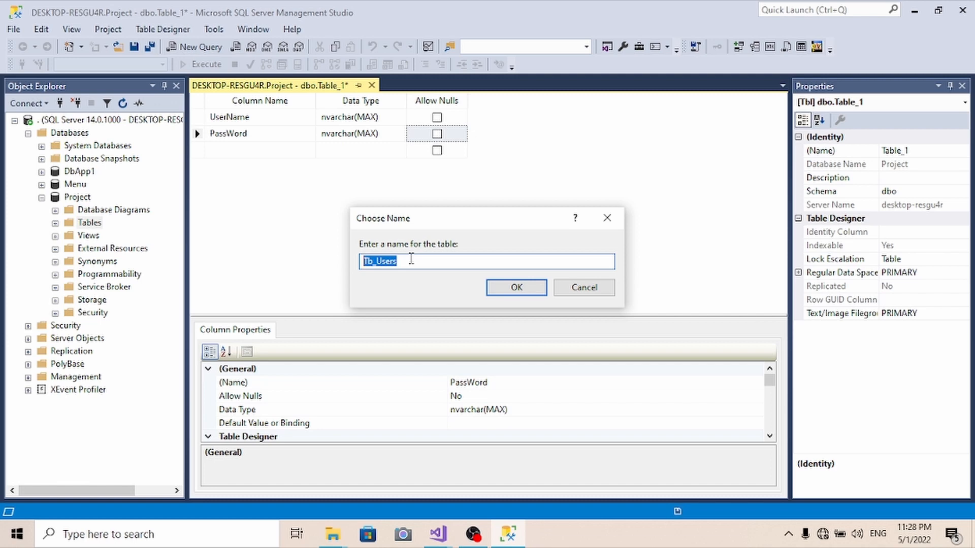
click(516, 288)
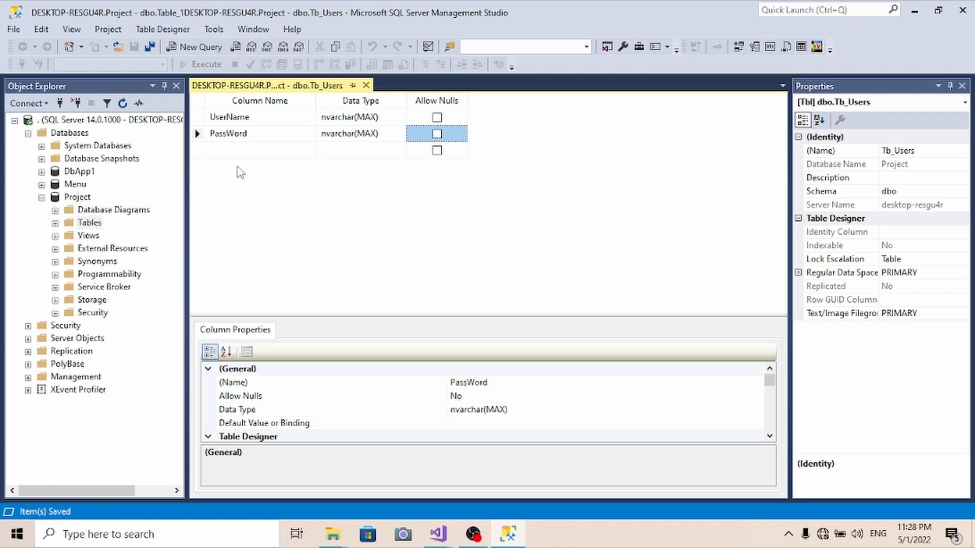
click(198, 118)
right_click(201, 120)
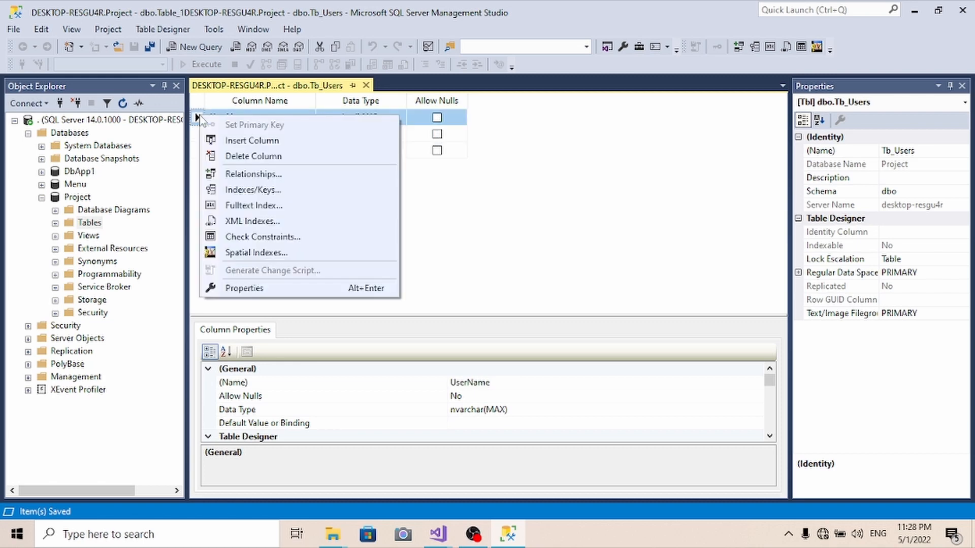
click(482, 254)
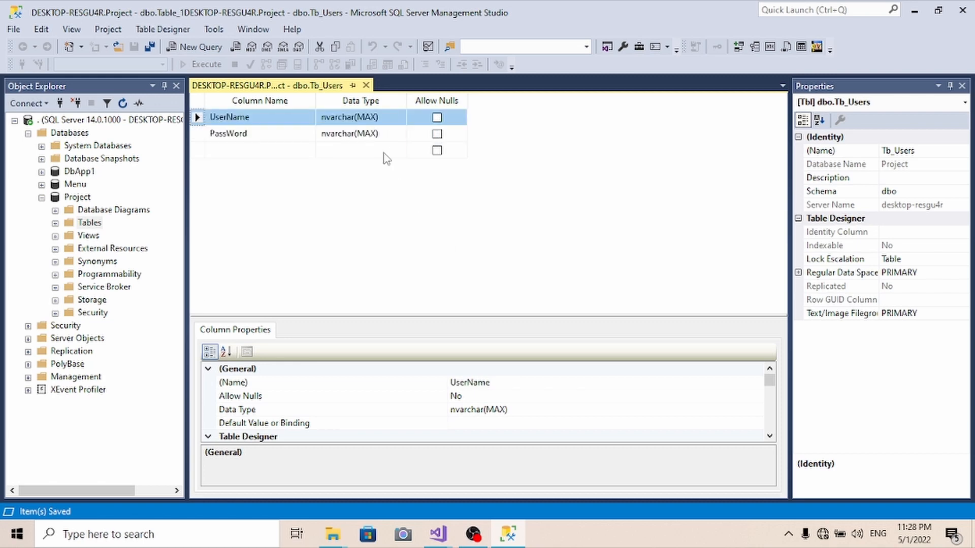
- Close the Tb_Users table designer and refresh the server's Databases folder
click(365, 85)
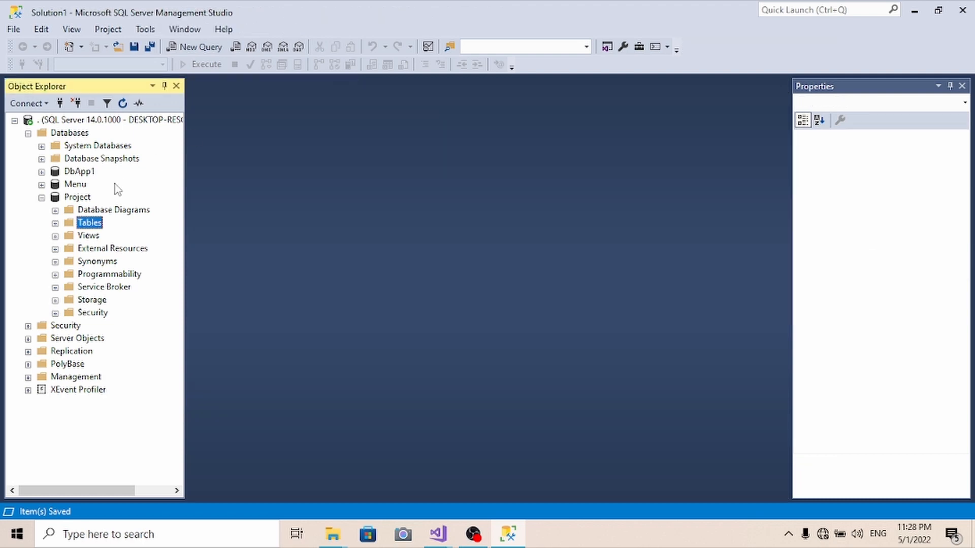
click(41, 198)
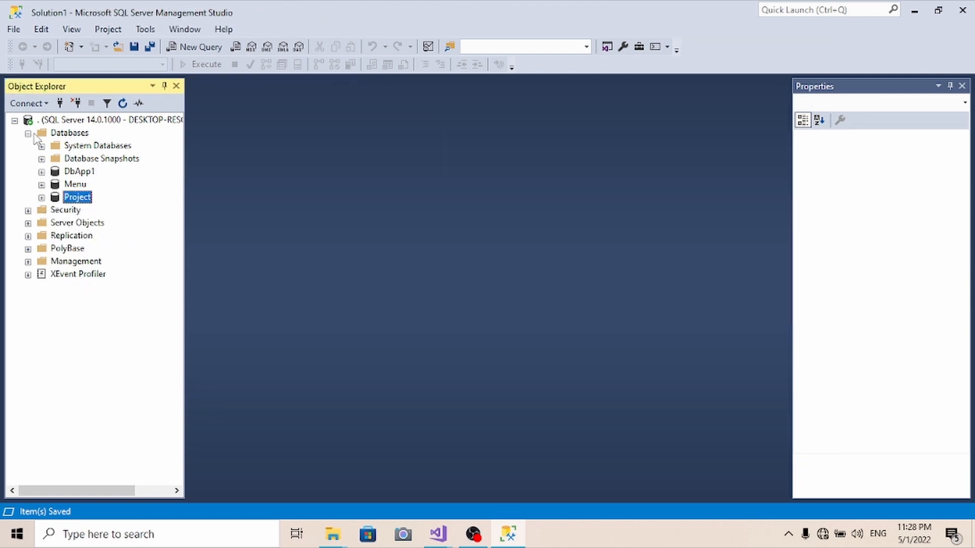
click(28, 134)
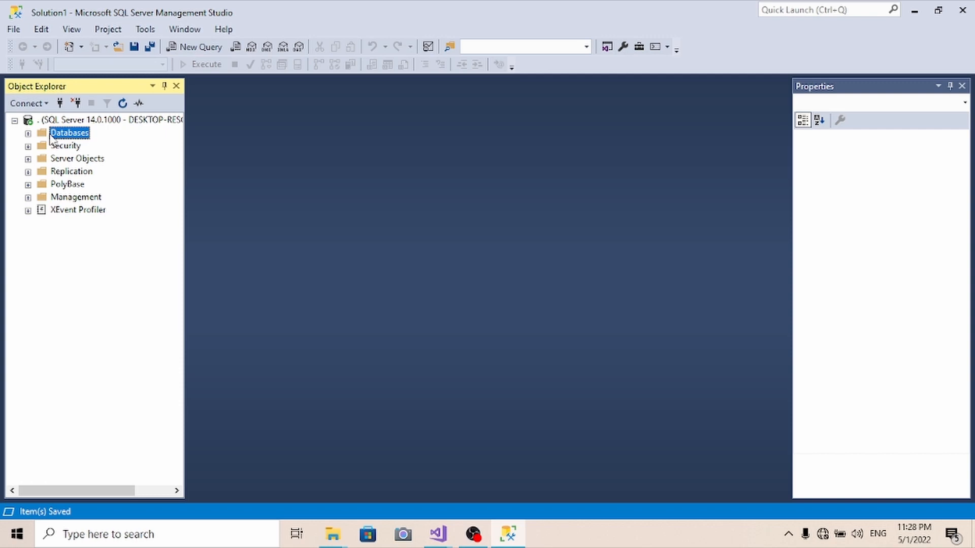
right_click(50, 135)
click(81, 290)
- Expand the Project database down to its tables and select the dbo.Tb_Users table
click(27, 134)
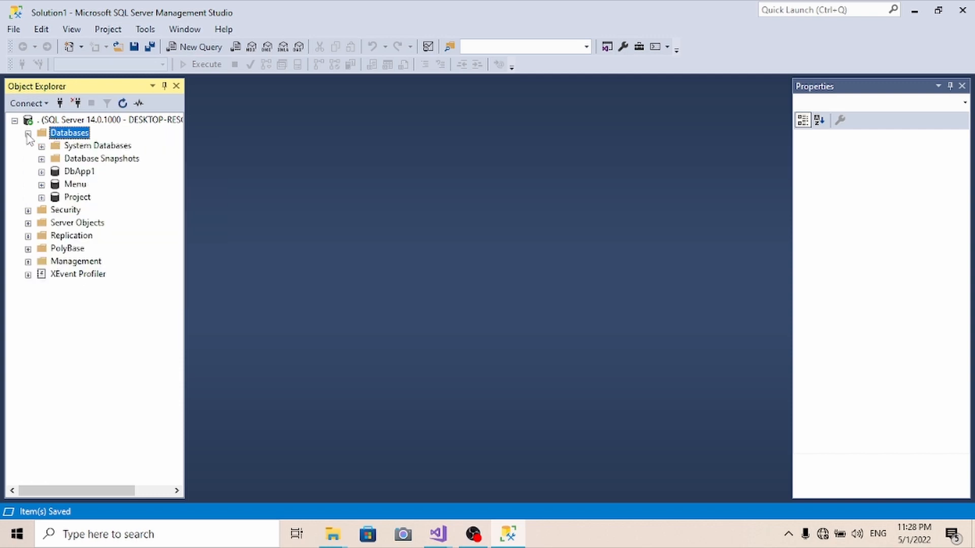
click(41, 198)
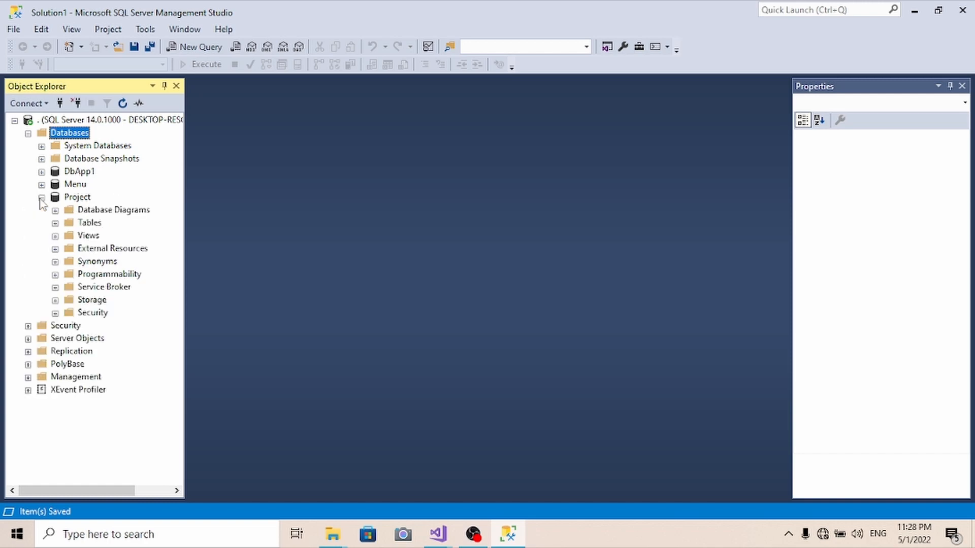
click(55, 224)
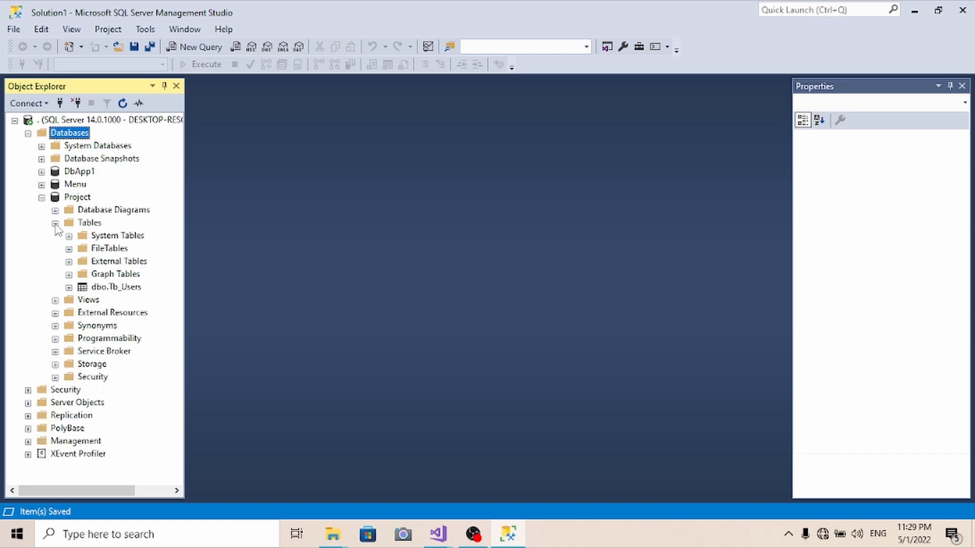
click(119, 292)
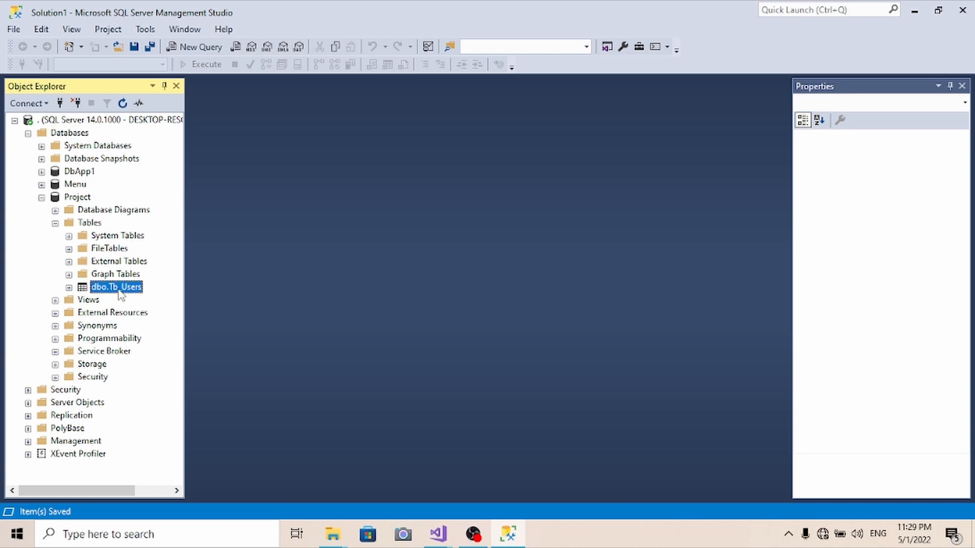
- Examine the UserName and PassWord column definitions of dbo.Tb_Users in a widened object tree, then collapse the table
click(69, 288)
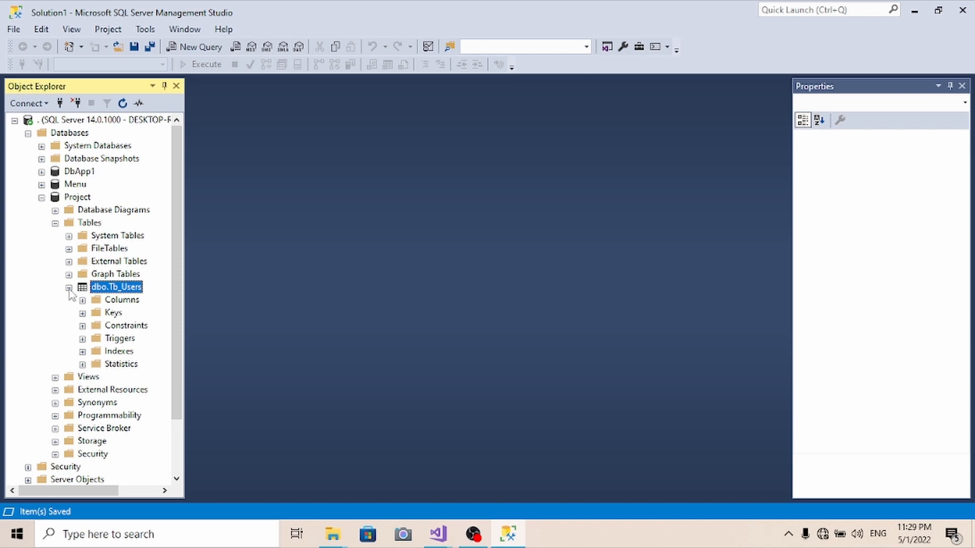
click(82, 301)
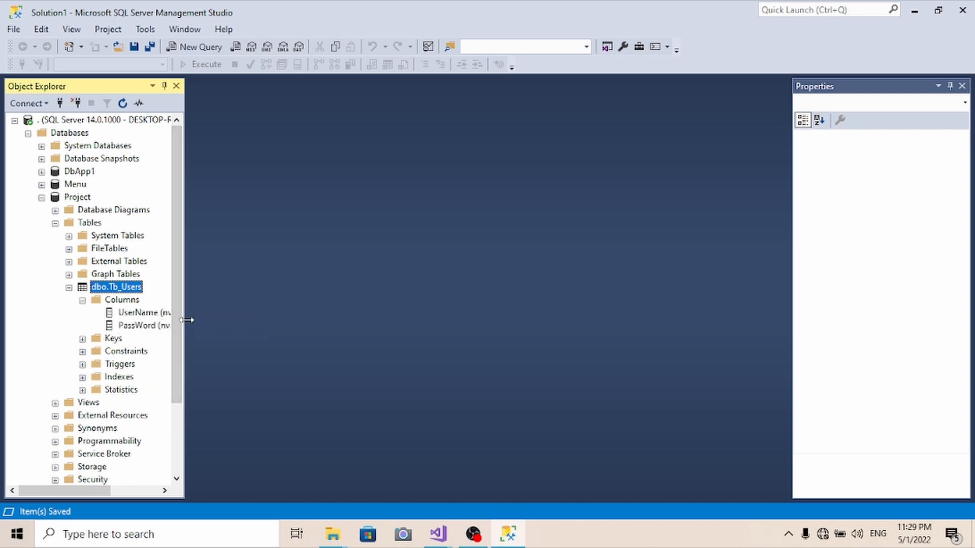
drag(187, 320, 280, 328)
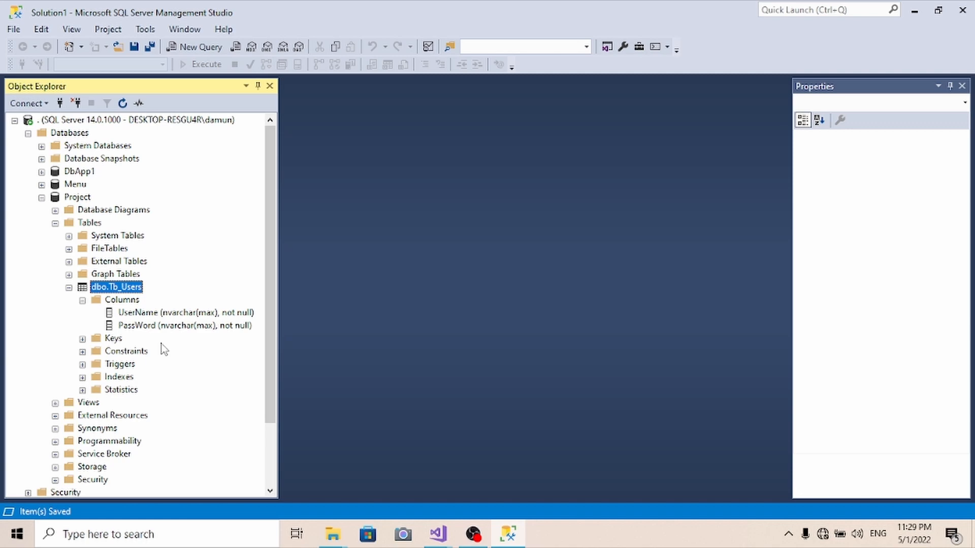
click(125, 315)
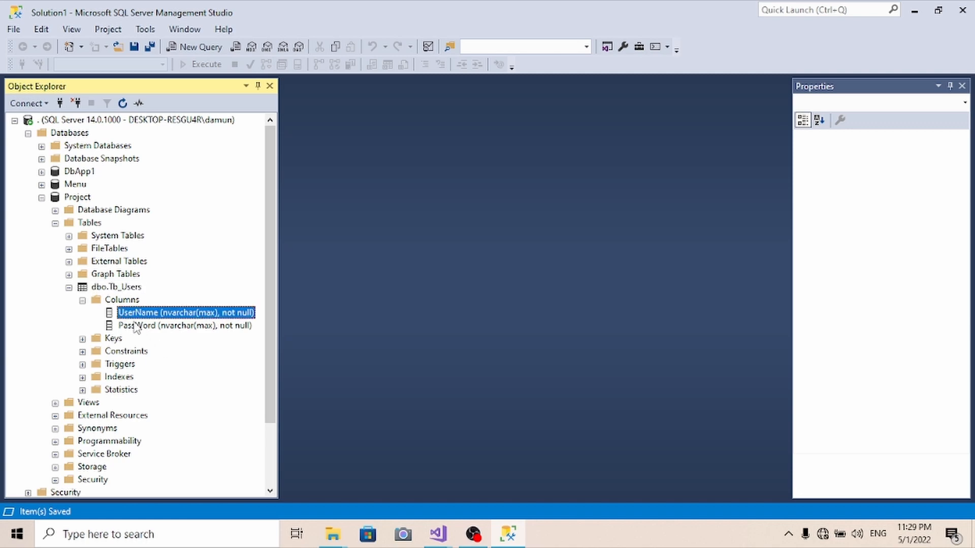
click(135, 326)
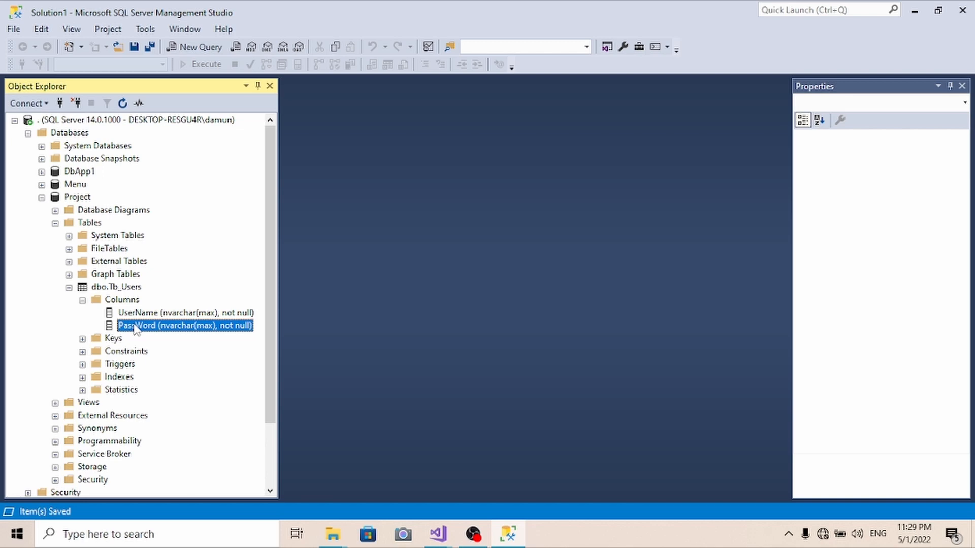
click(69, 288)
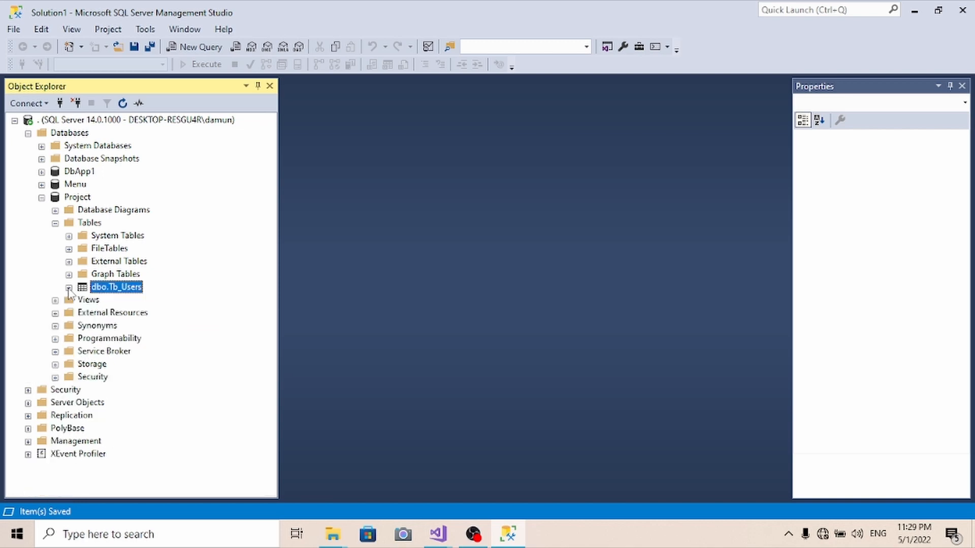
- Query the top 1000 rows of dbo.Tb_Users to view its contents, and close the query without saving
right_click(120, 290)
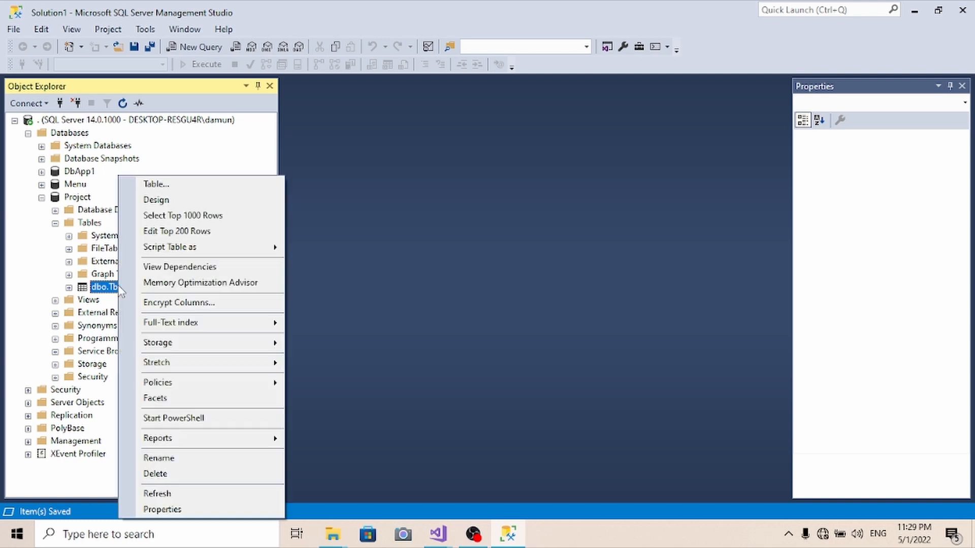
click(195, 222)
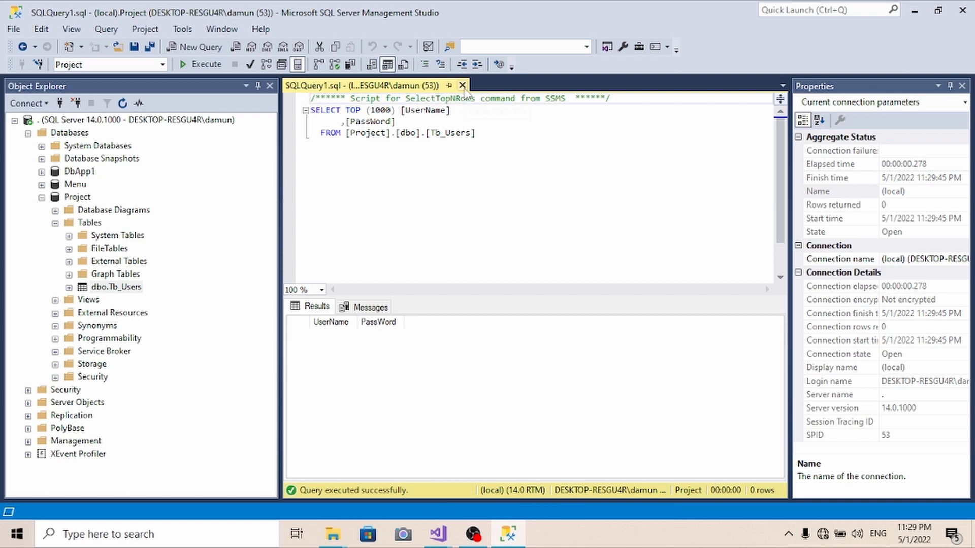
click(462, 85)
- View the top 200 rows of dbo.Tb_Users in the editable grid, and close the grid without entering data
right_click(107, 293)
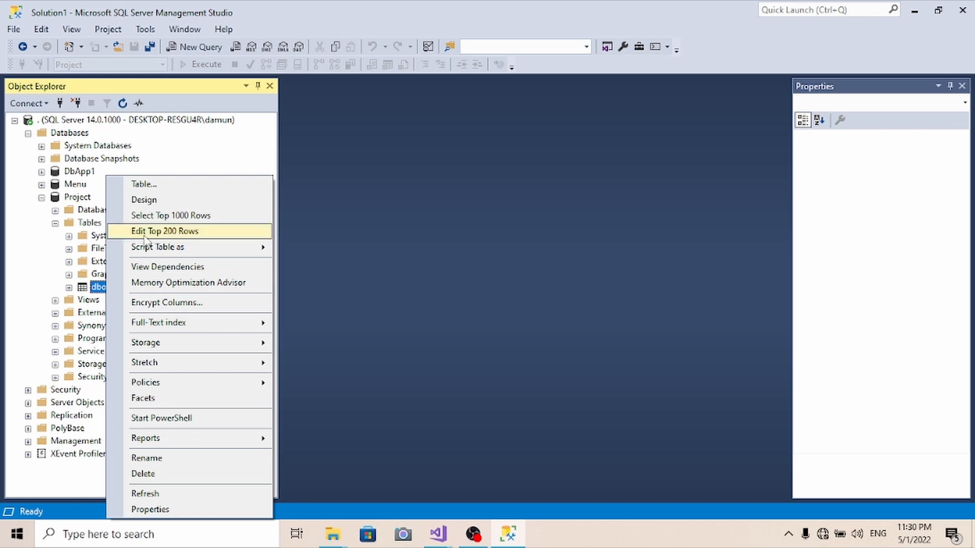
click(160, 232)
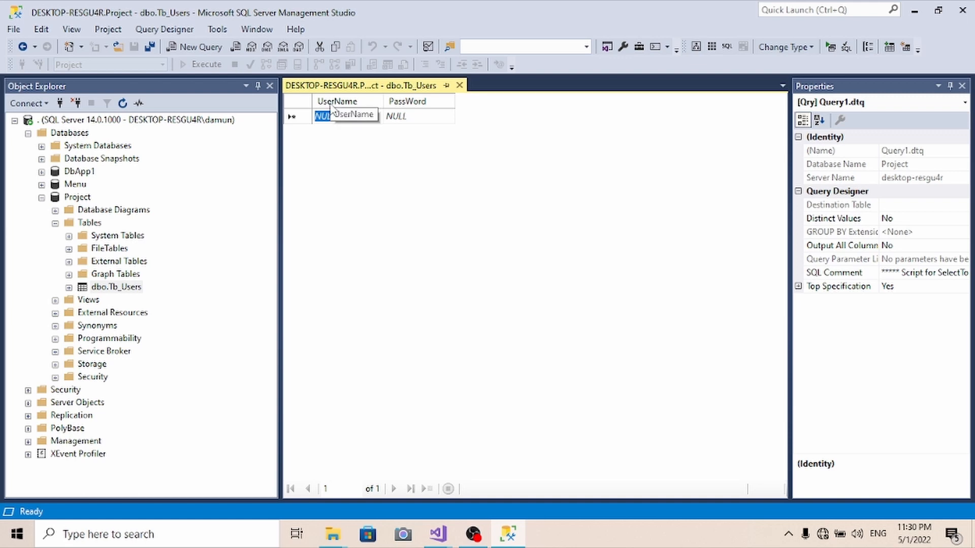
click(459, 85)
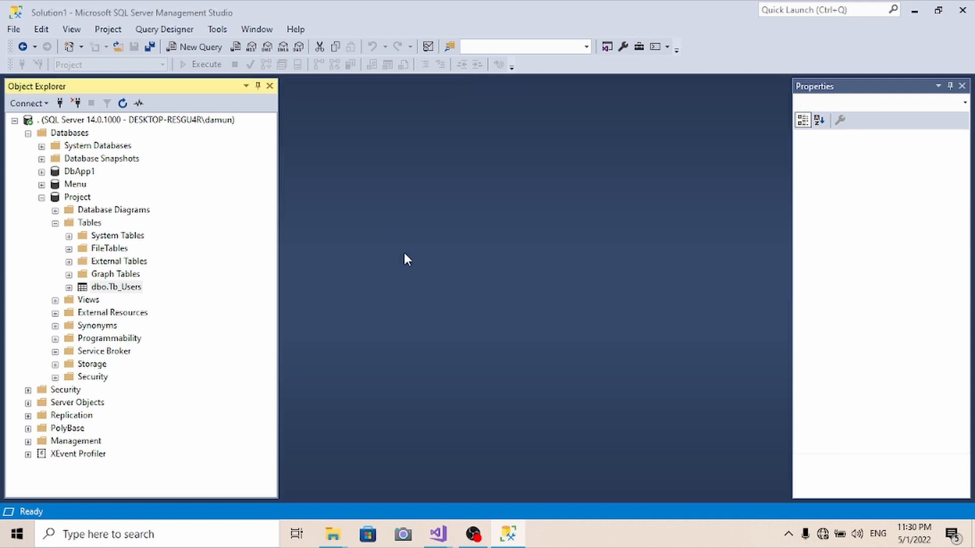